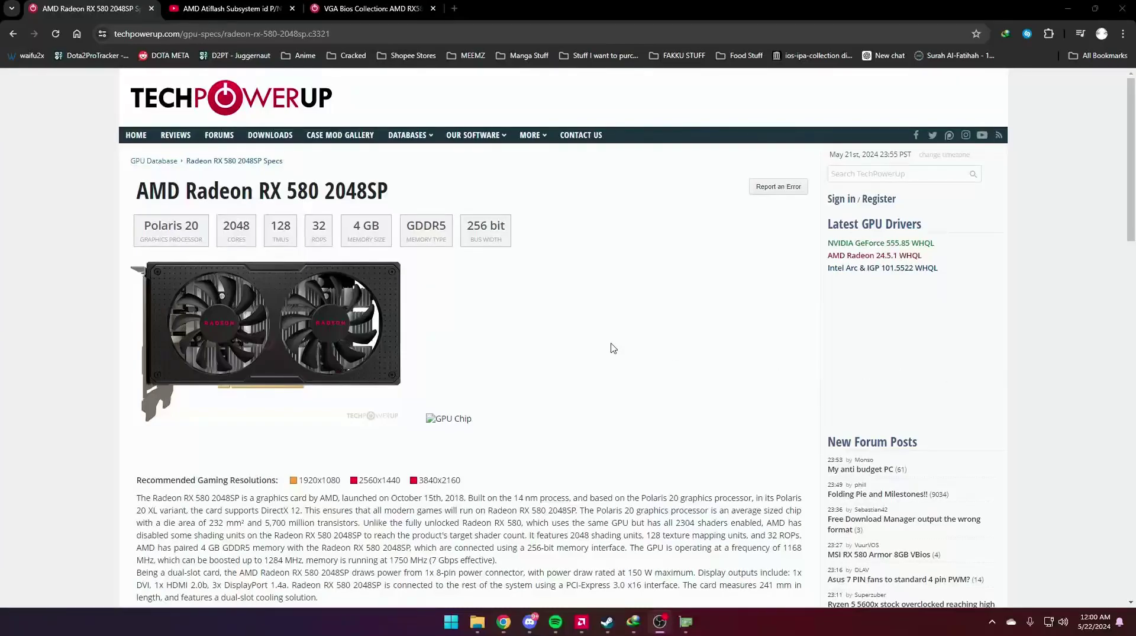
# Leave the RX 580 2048SP spec page and open YouTube in a new tab
pyautogui.click(620, 338)
pyautogui.moveTo(261, 190); pyautogui.dragTo(413, 194)
pyautogui.click(413, 194)
pyautogui.hotkey('ctrl', 'Tab')
pyautogui.keyDown('ctrl'); pyautogui.keyDown('shift'); pyautogui.click(62, 89); pyautogui.keyUp('shift'); pyautogui.keyUp('ctrl')
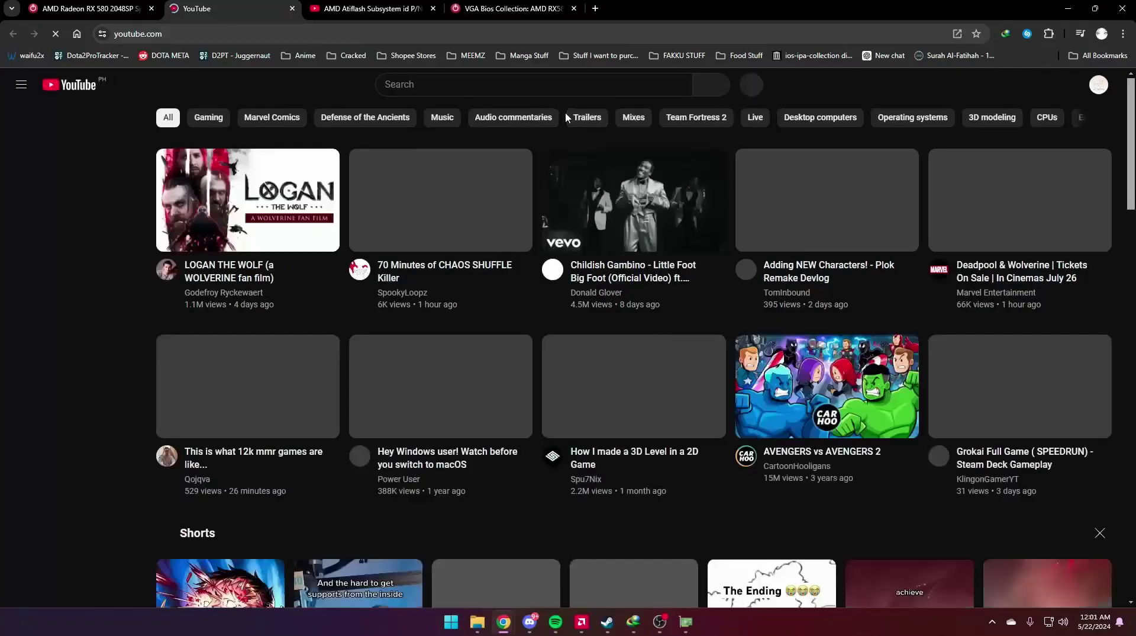
# Search YouTube for 'RX 580 2048sp' and scroll through the review results
pyautogui.click(544, 85)
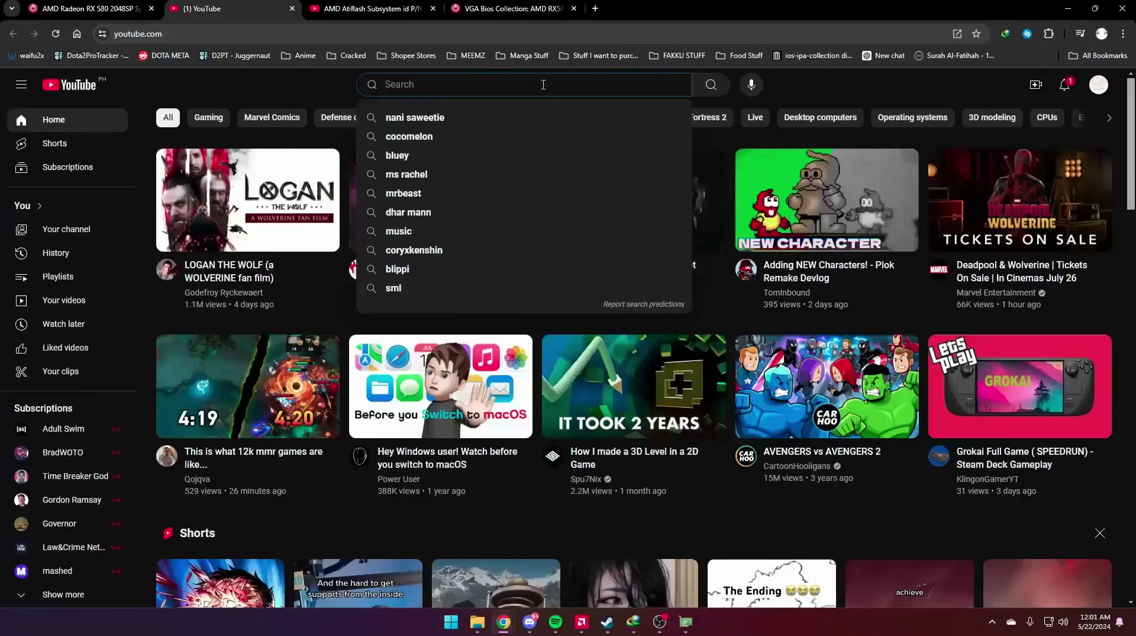
pyautogui.write('RX 580 2048sp')
pyautogui.press('Return')
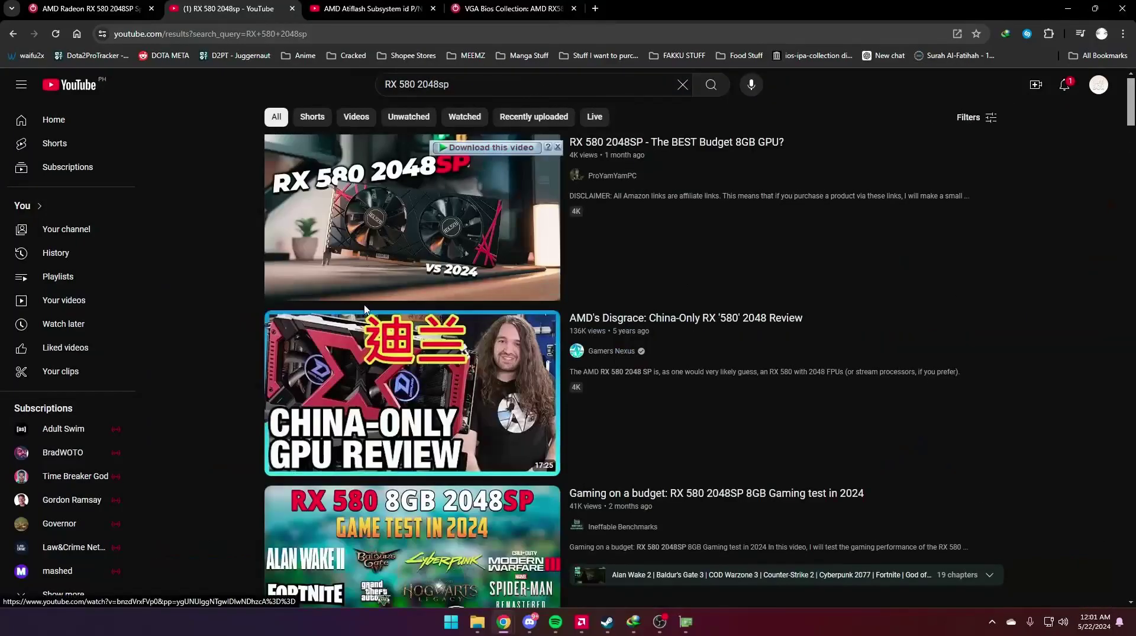
pyautogui.scroll(-4, 197, 361)
pyautogui.scroll(-5, 281, 359)
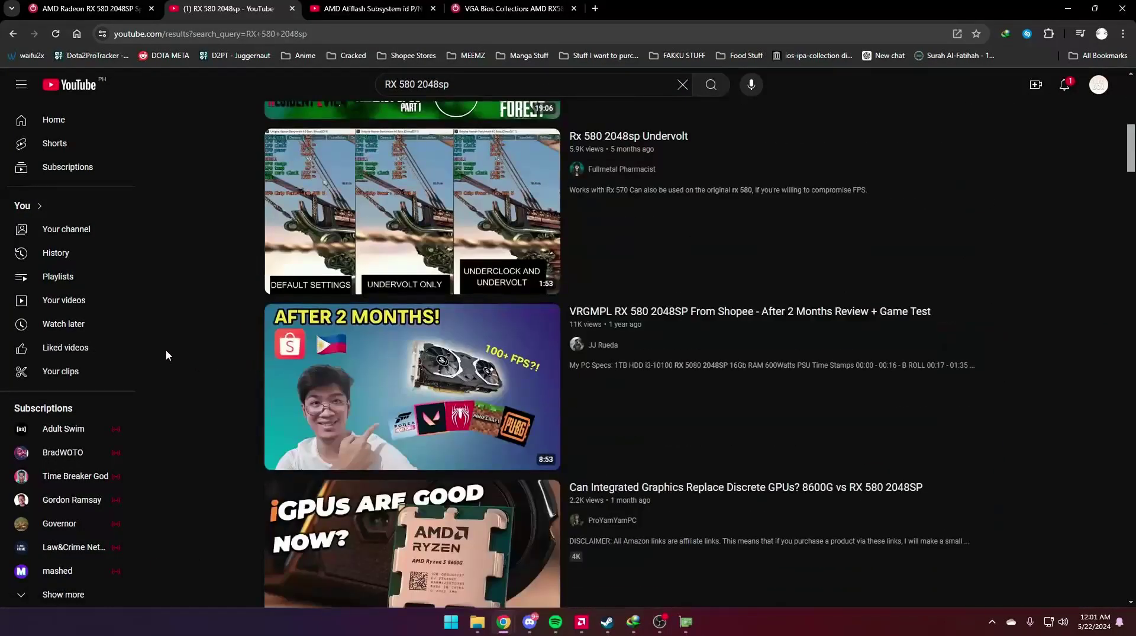
pyautogui.scroll(-6, 167, 353)
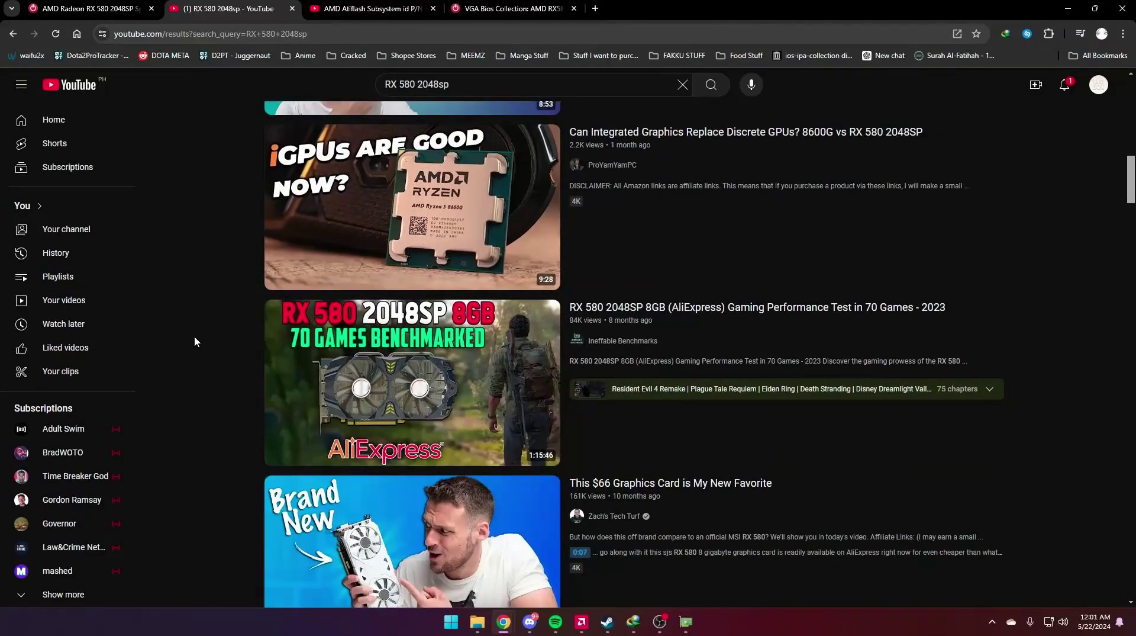
pyautogui.scroll(-5, 194, 336)
pyautogui.scroll(-1, 200, 328)
pyautogui.scroll(-5, 200, 328)
pyautogui.scroll(20, 196, 237)
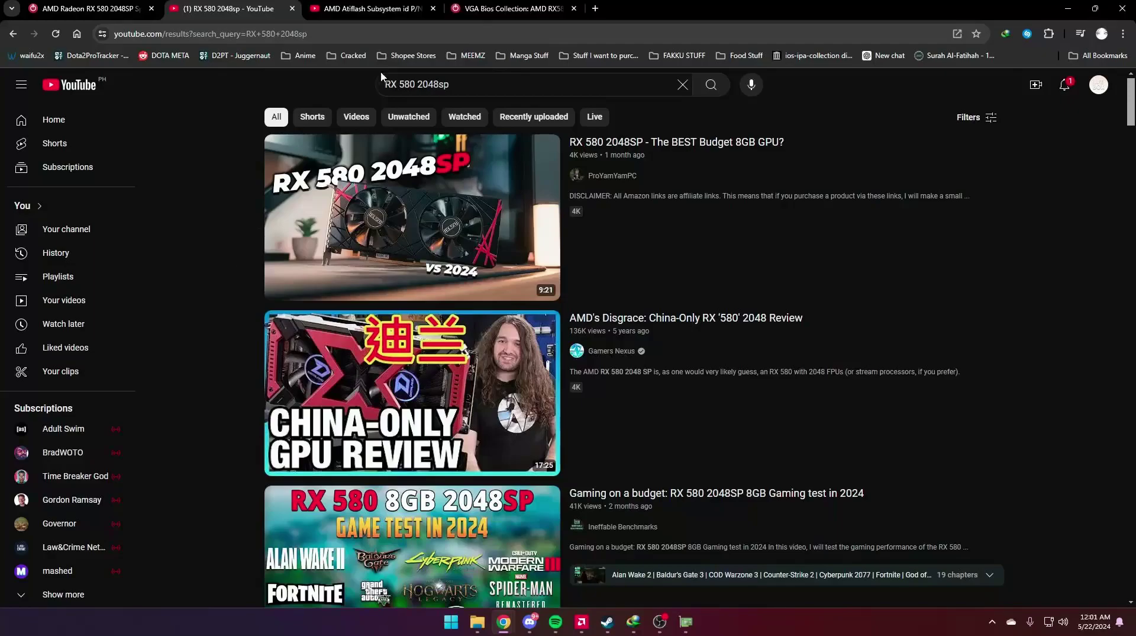
# Extend the search to 'RX 580 2048sp crash' and browse the black-screen fix videos
pyautogui.click(507, 83)
pyautogui.write('crash')
pyautogui.press('Return')
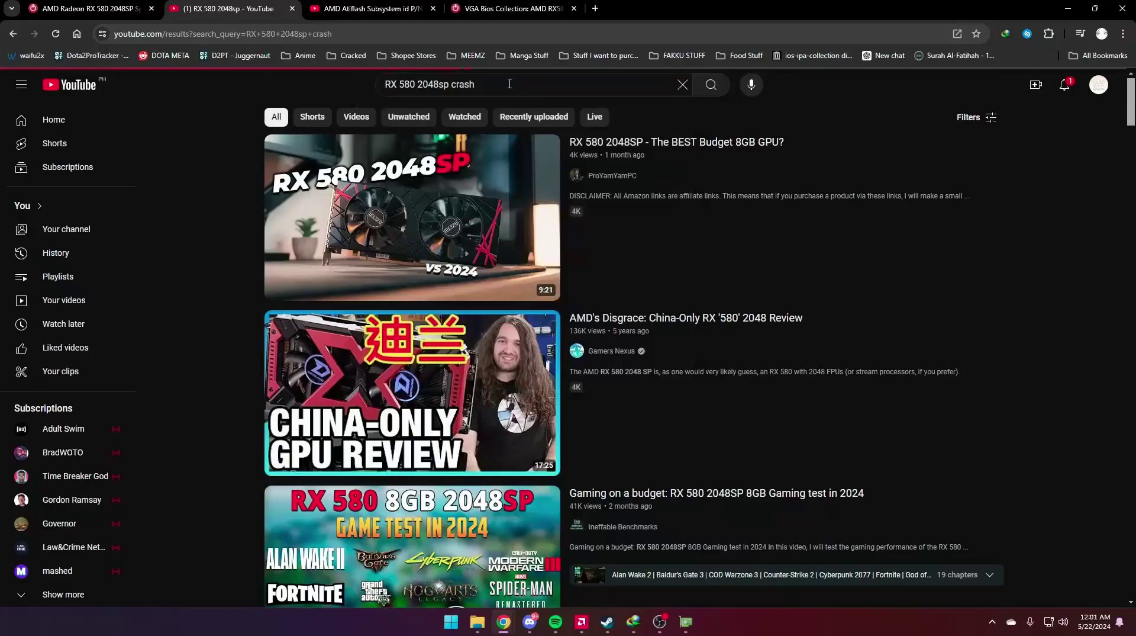
pyautogui.moveTo(438, 236)
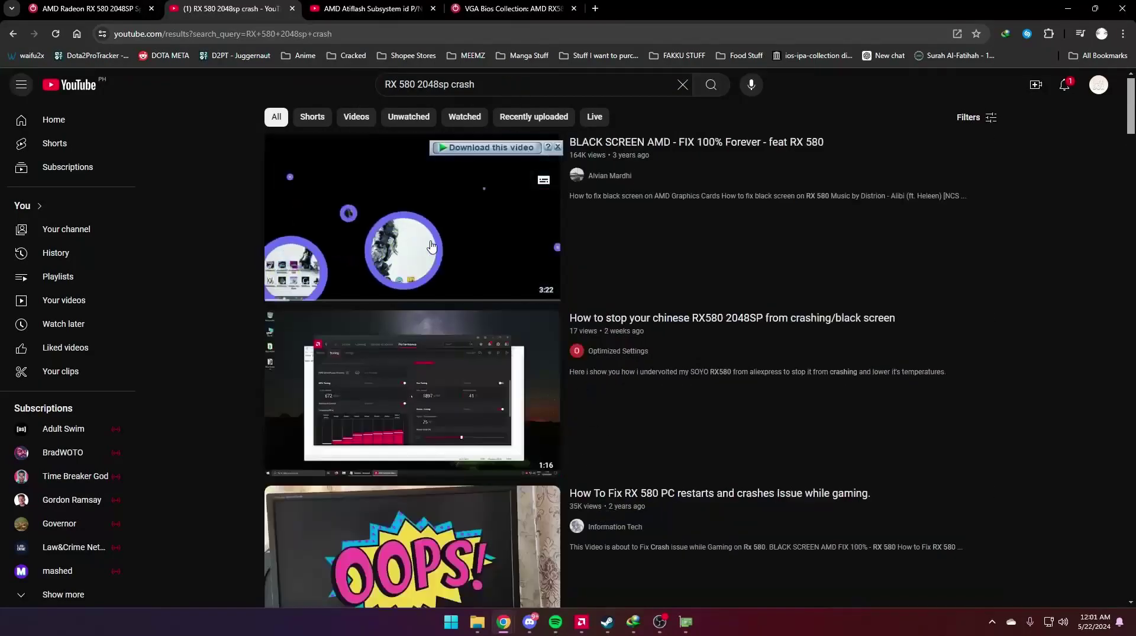
pyautogui.scroll(-4, 438, 237)
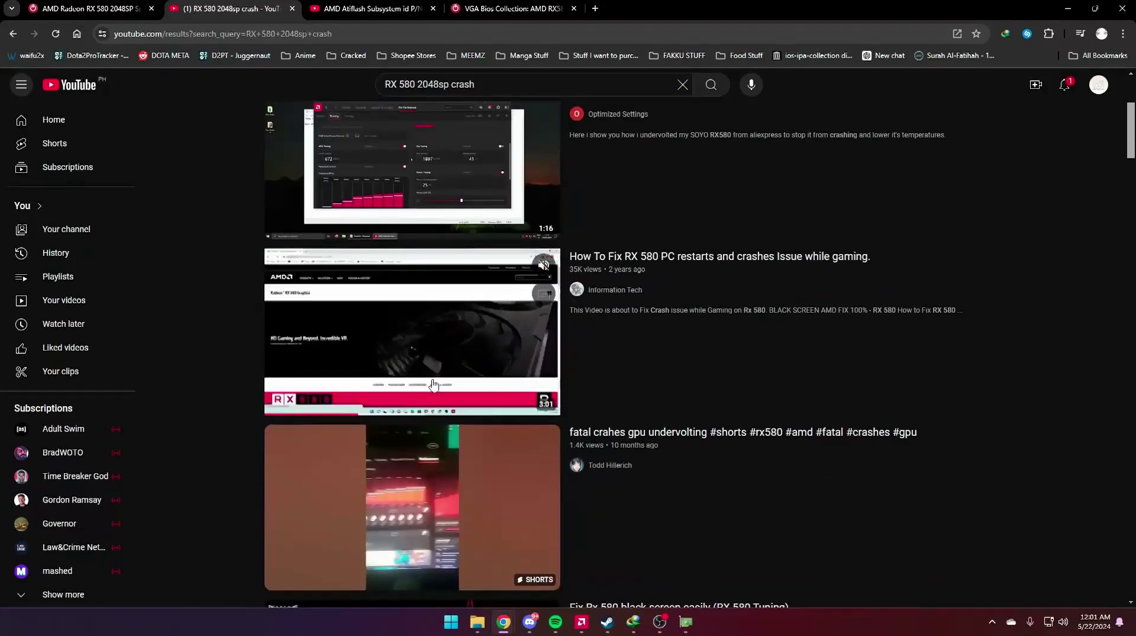
pyautogui.scroll(-2, 346, 423)
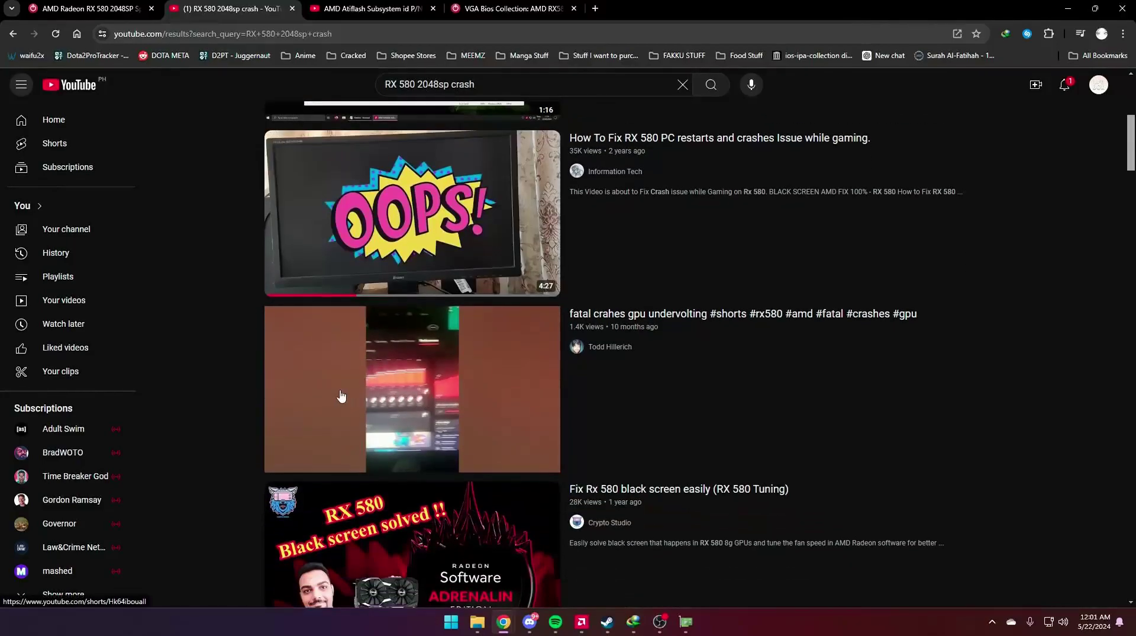
pyautogui.scroll(6, 342, 396)
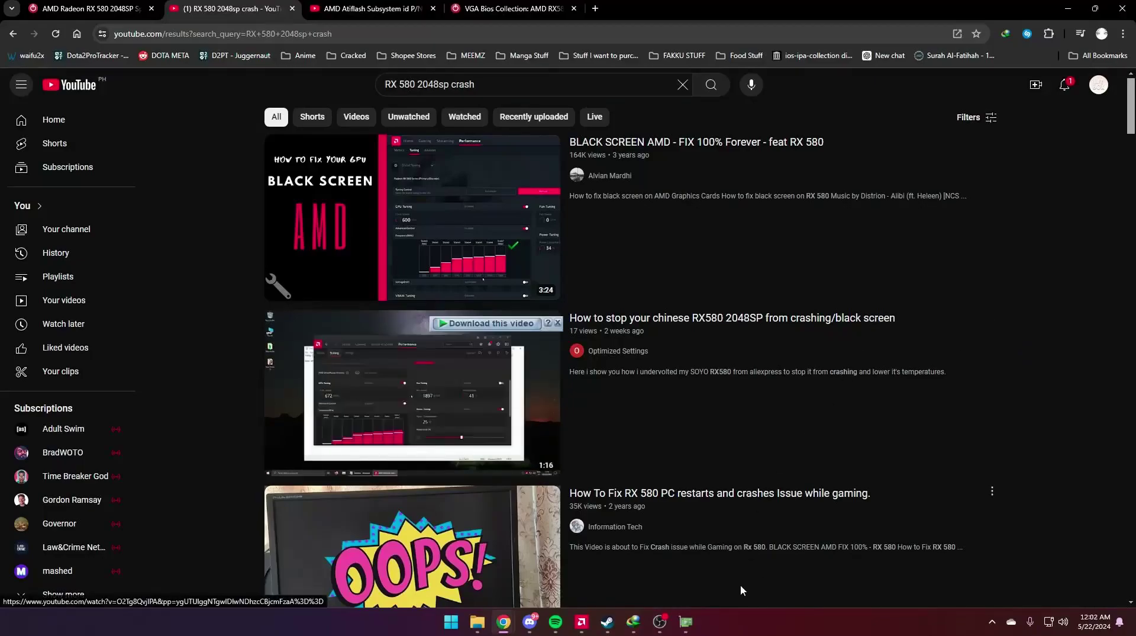
# Open the AMDVBFlash download page and highlight the latest version, 5.0.567
pyautogui.click(535, 13)
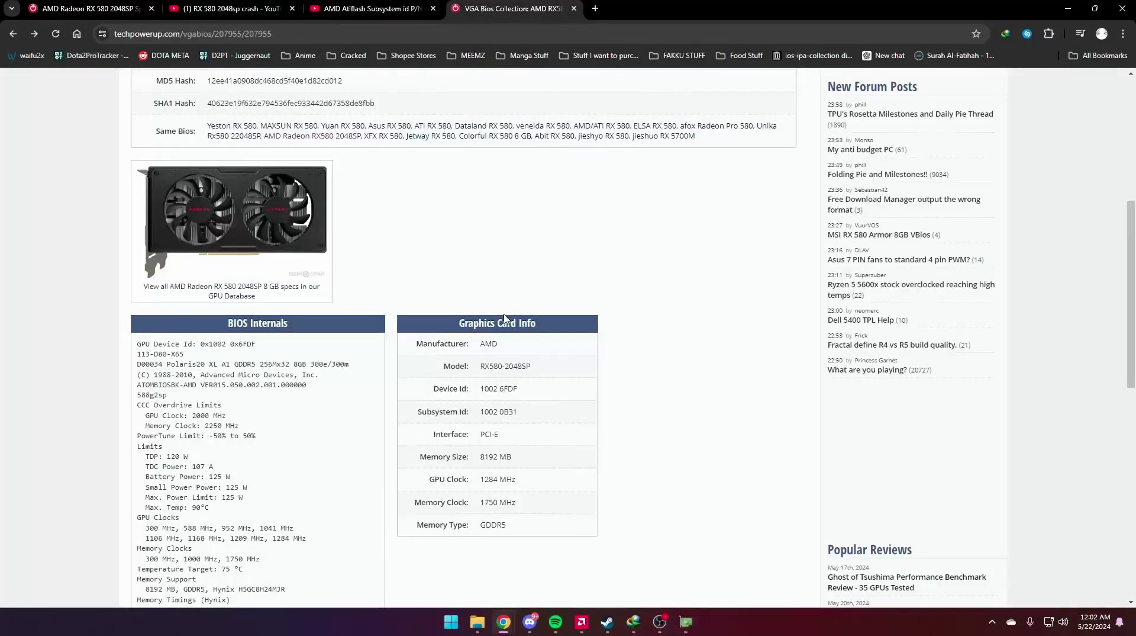
pyautogui.press('Home')
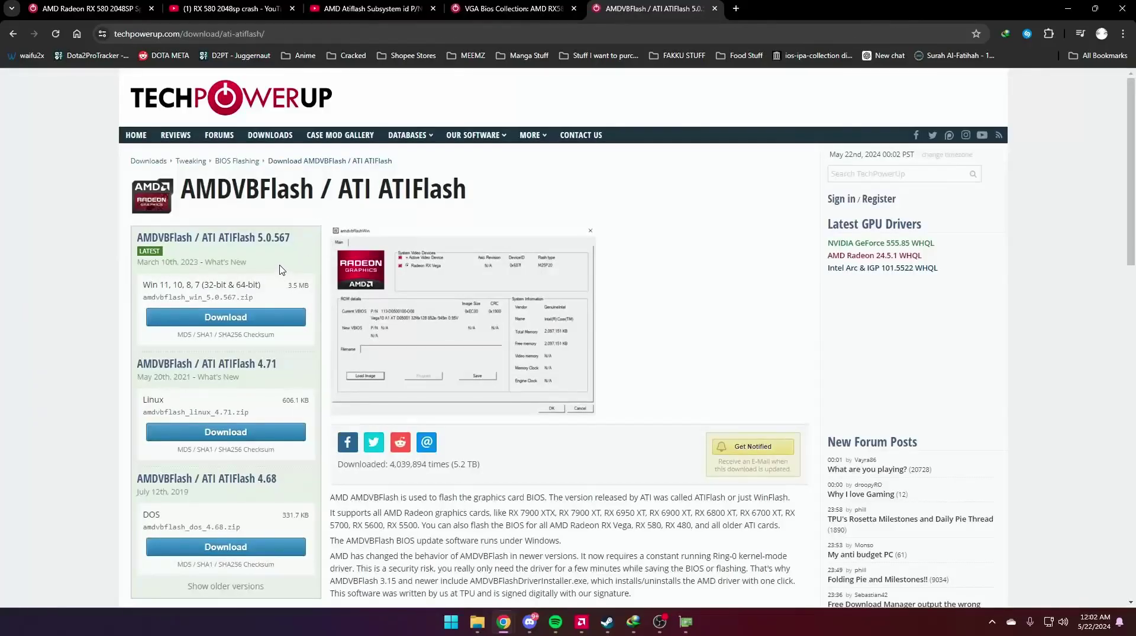
pyautogui.moveTo(291, 238); pyautogui.dragTo(260, 239)
pyautogui.click(281, 245)
pyautogui.moveTo(292, 240); pyautogui.dragTo(261, 237)
pyautogui.click(261, 237)
# Browse the Version History, highlighting older releases such as 3.15, then return to the top
pyautogui.scroll(-8, 330, 321)
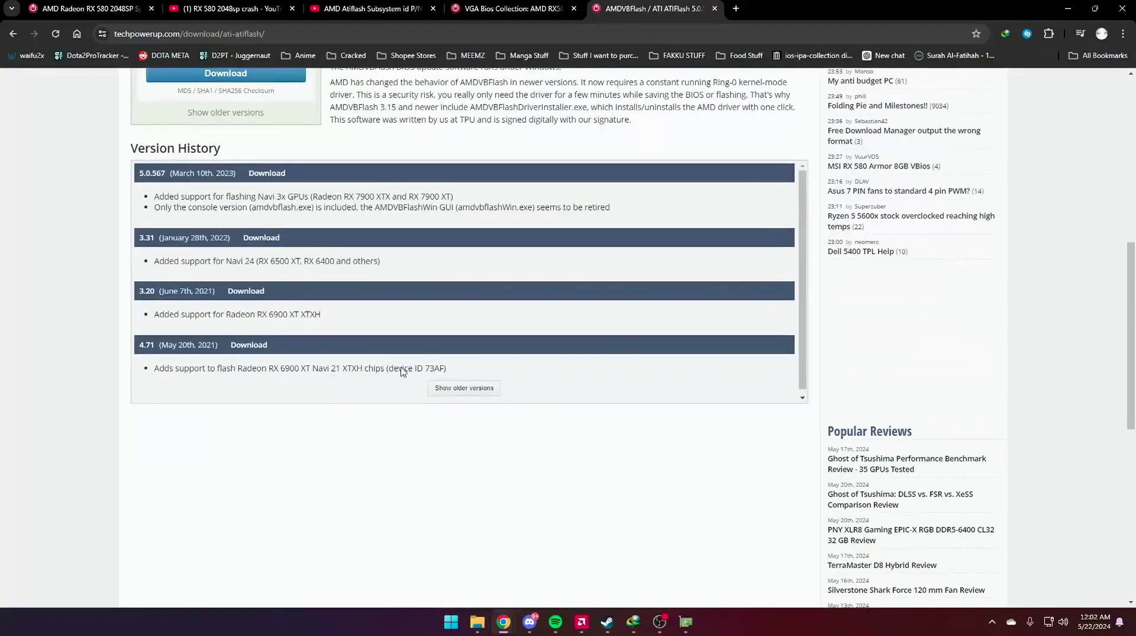
pyautogui.scroll(-8, 372, 298)
pyautogui.scroll(8, 372, 298)
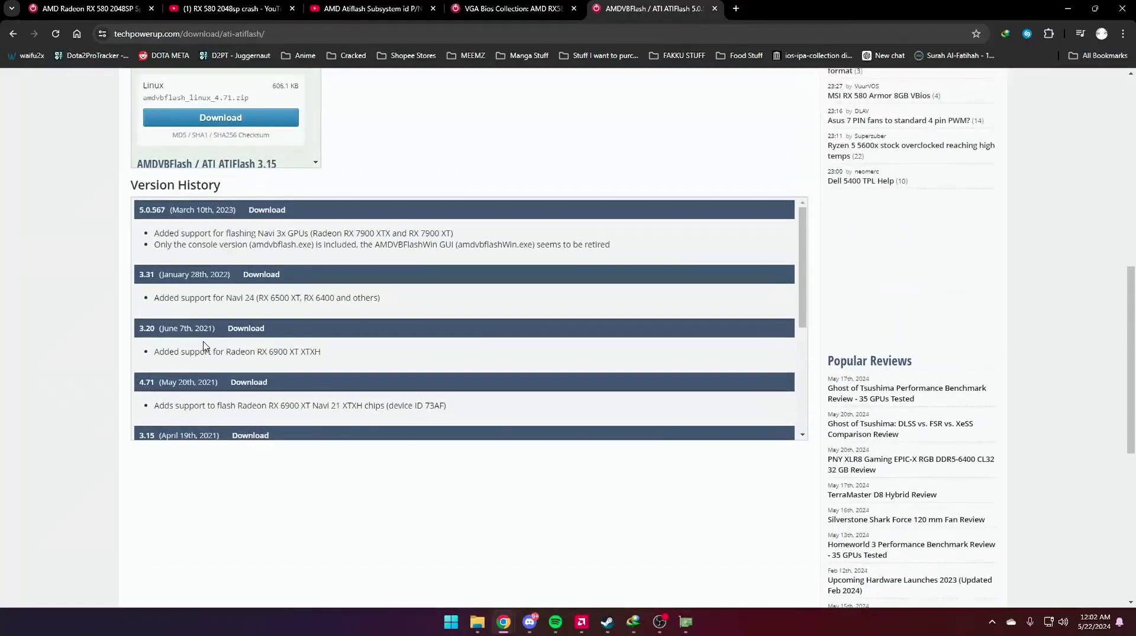
pyautogui.scroll(-2, 278, 342)
pyautogui.scroll(1, 278, 331)
pyautogui.scroll(-3, 278, 331)
pyautogui.scroll(1, 260, 320)
pyautogui.moveTo(139, 317); pyautogui.dragTo(222, 317)
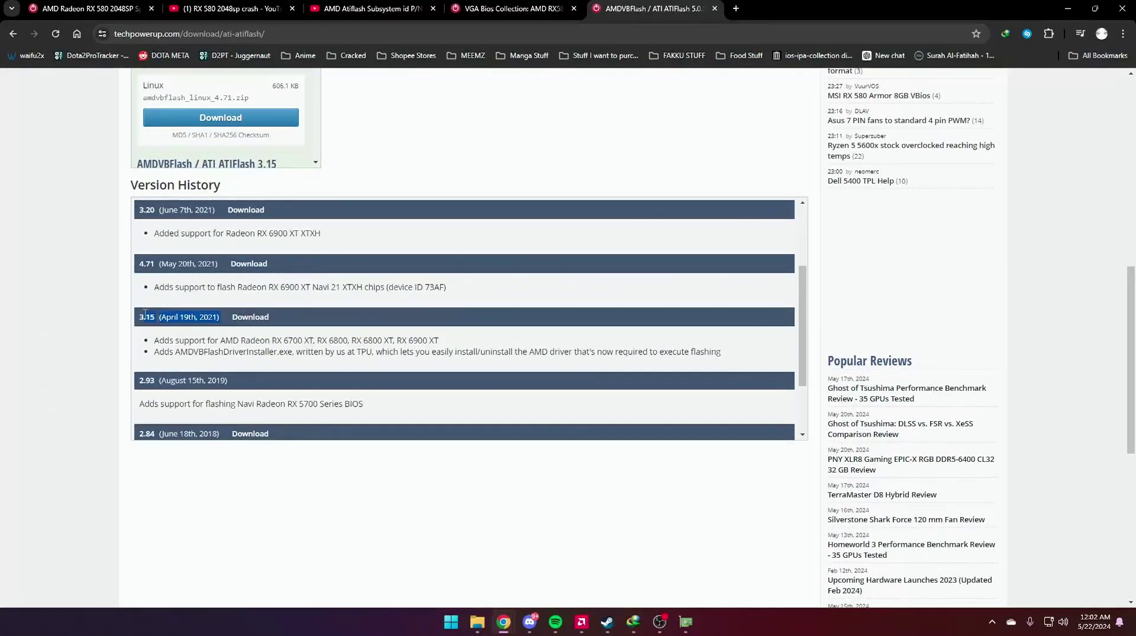
pyautogui.scroll(1, 291, 280)
pyautogui.moveTo(292, 280); pyautogui.dragTo(135, 278)
pyautogui.scroll(1, 142, 278)
pyautogui.scroll(5, 135, 278)
pyautogui.scroll(-3, 363, 302)
pyautogui.scroll(-2, 207, 408)
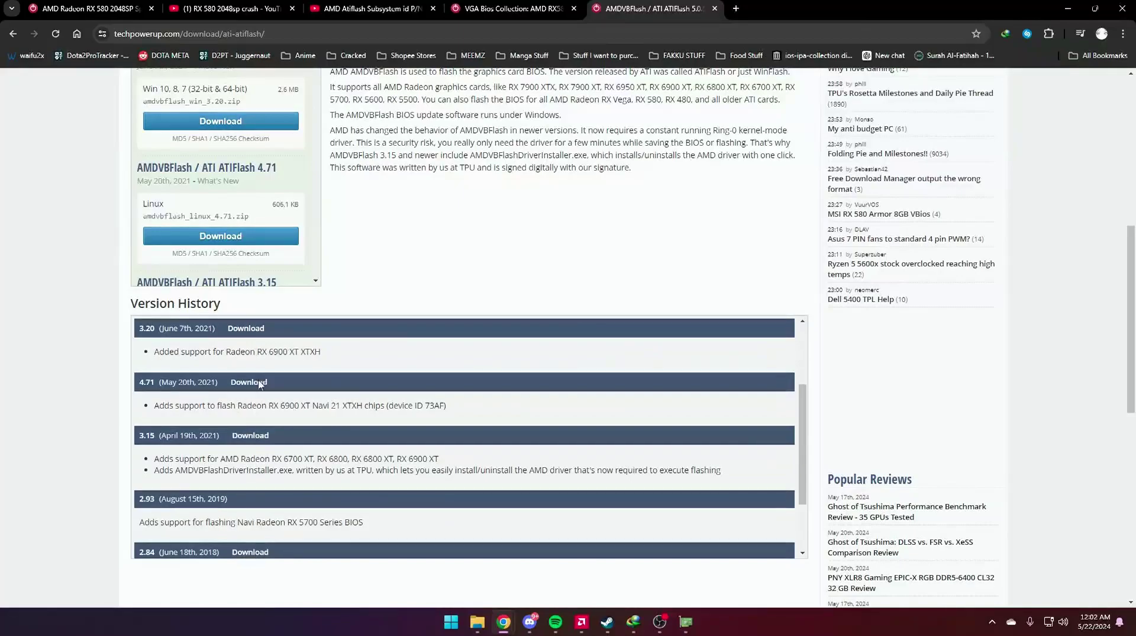
pyautogui.scroll(1, 478, 385)
pyautogui.scroll(-1, 479, 386)
pyautogui.moveTo(221, 436); pyautogui.dragTo(137, 441)
pyautogui.click(393, 438)
pyautogui.scroll(3, 551, 375)
pyautogui.scroll(5, 551, 374)
pyautogui.scroll(3, 551, 374)
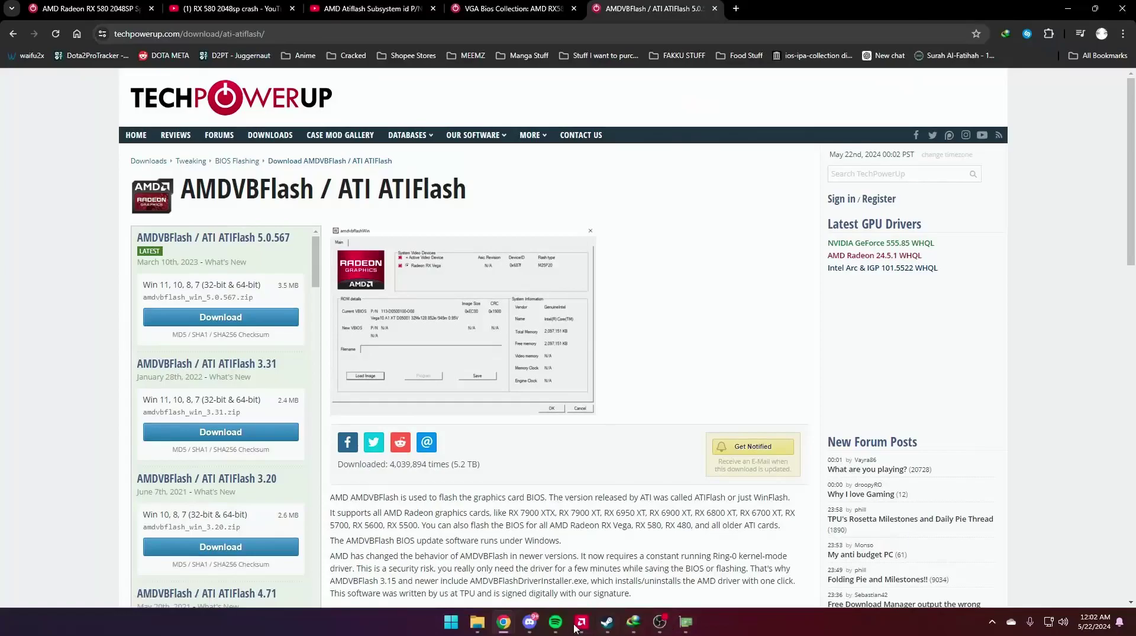
# Open Downloads > amd and select amdvbflash, insttool64 and bios.rom
pyautogui.click(478, 622)
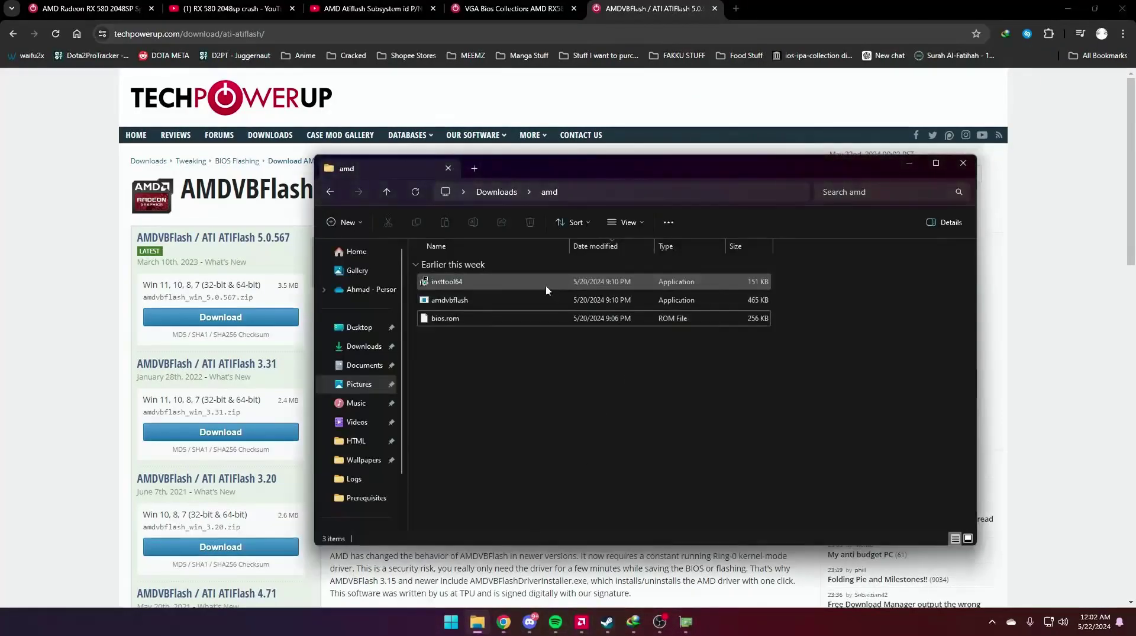
pyautogui.click(544, 305)
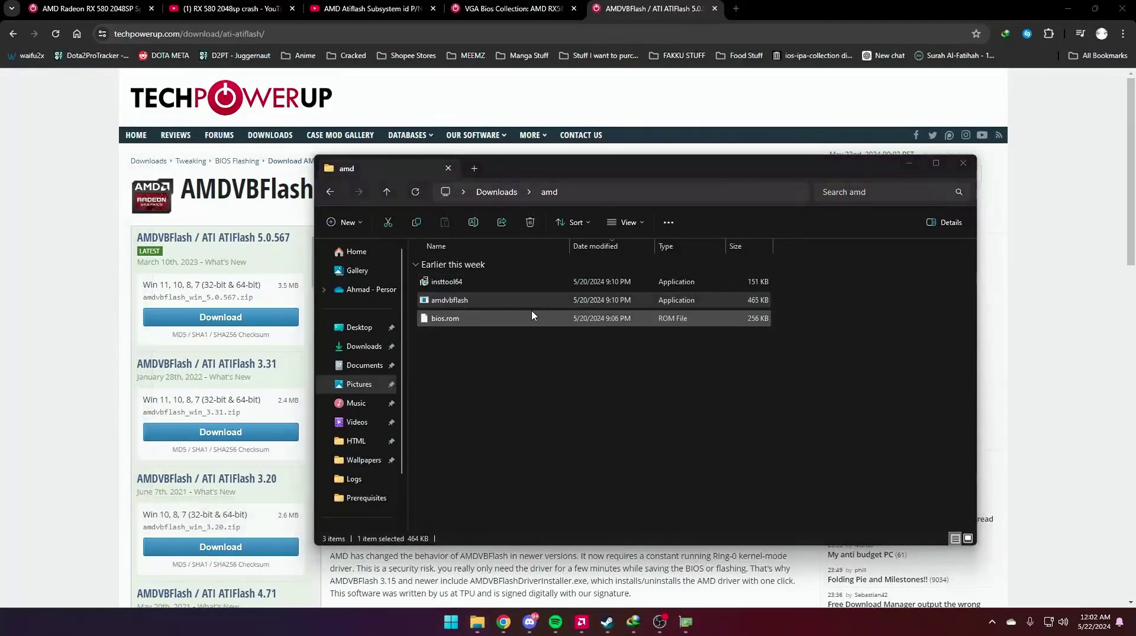
pyautogui.moveTo(690, 349); pyautogui.dragTo(838, 184)
pyautogui.click(827, 350)
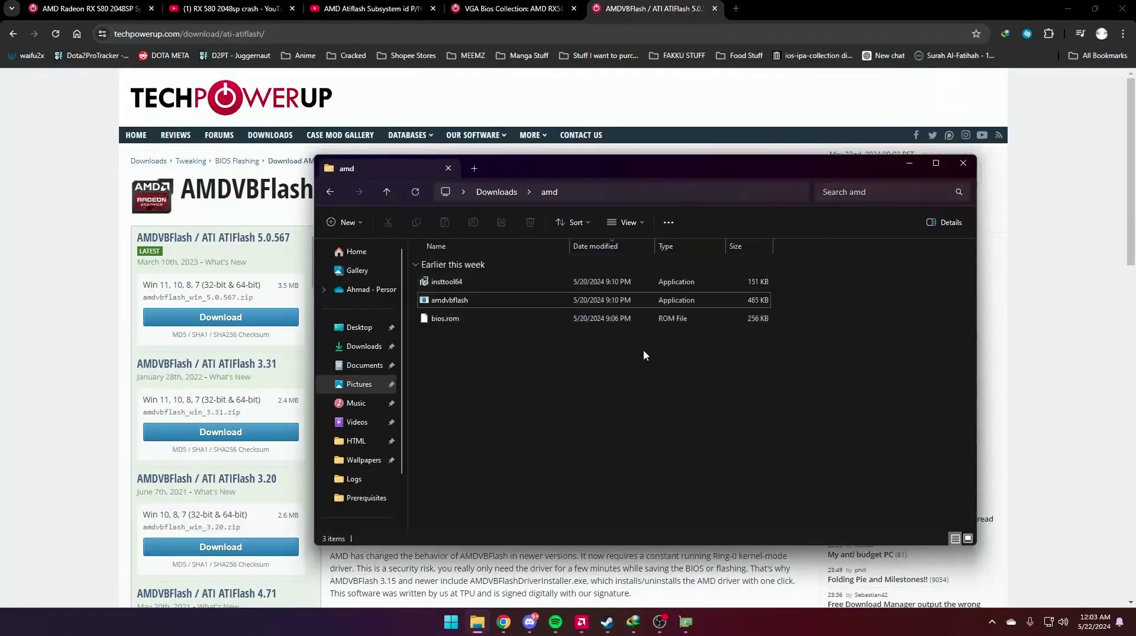
# Rewind the Atiflash Subsystem id mismatch video to 0:00 and close its description panel
pyautogui.click(351, 5)
pyautogui.scroll(1, 474, 310)
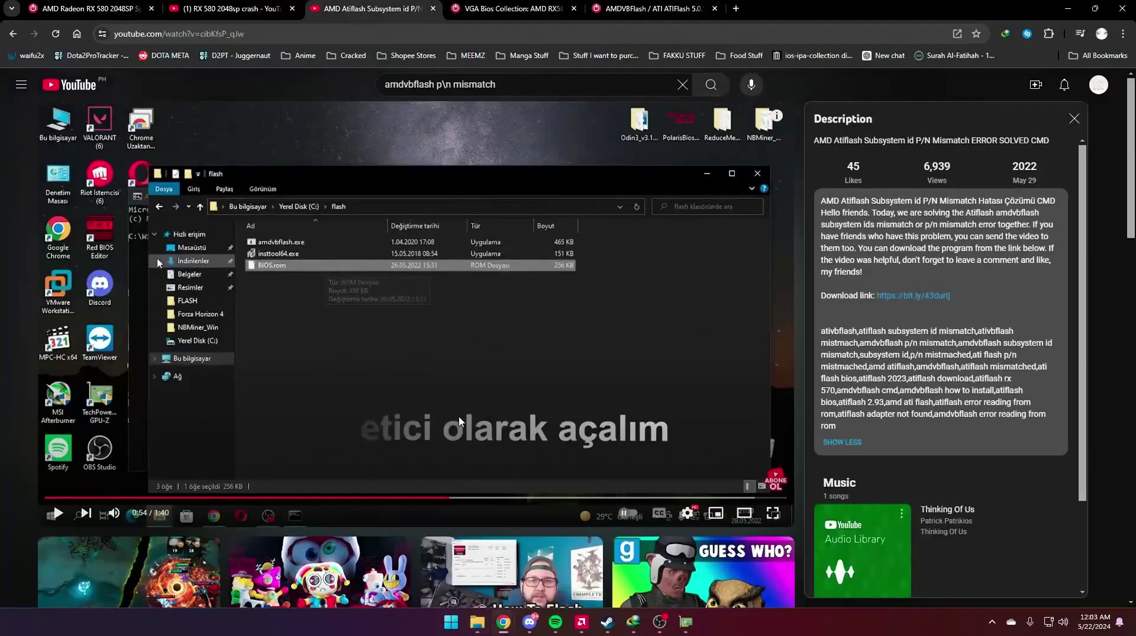
pyautogui.moveTo(408, 498); pyautogui.dragTo(46, 497)
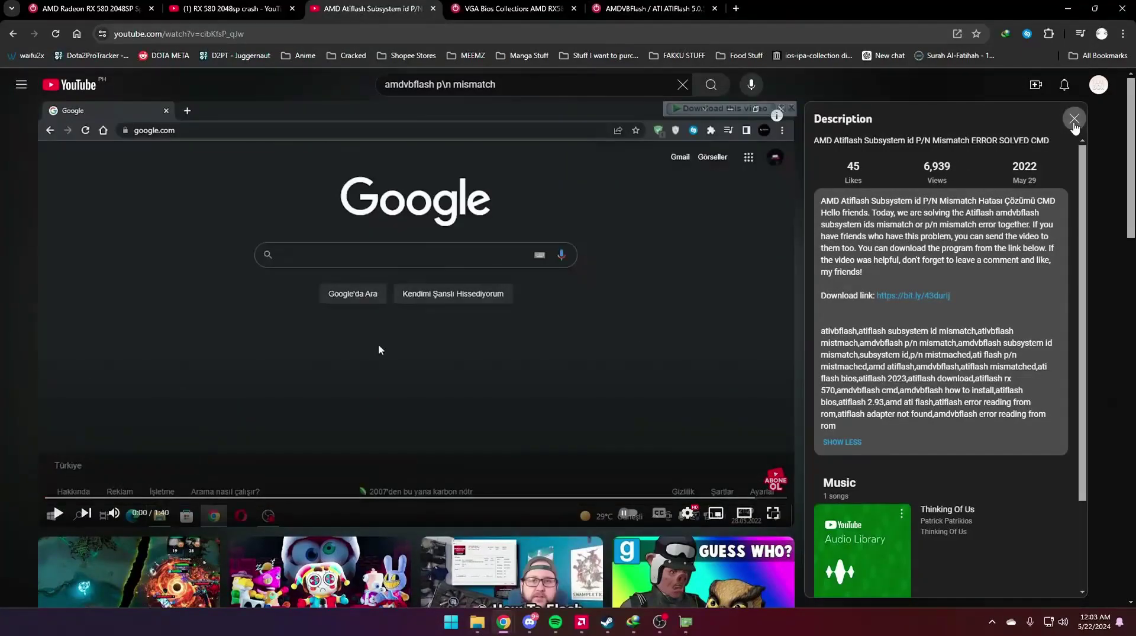
pyautogui.click(1075, 118)
pyautogui.moveTo(808, 114); pyautogui.dragTo(1033, 145)
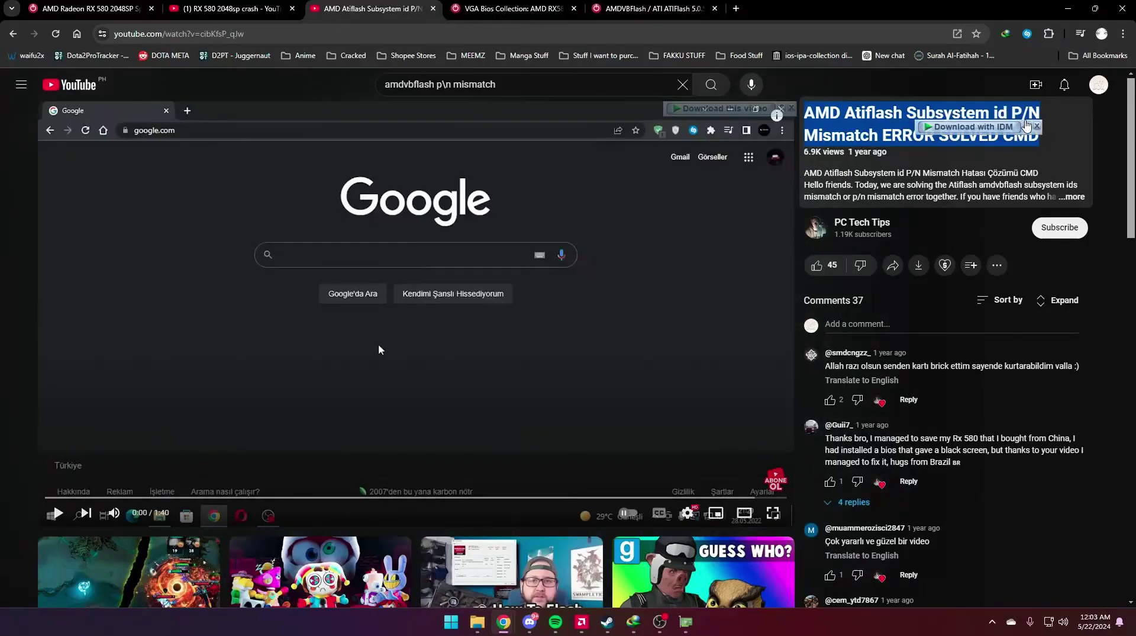
pyautogui.click(8, 248)
# Open a new File Explorer window and let amdvbflashWin run with admin rights
pyautogui.rightClick(477, 621)
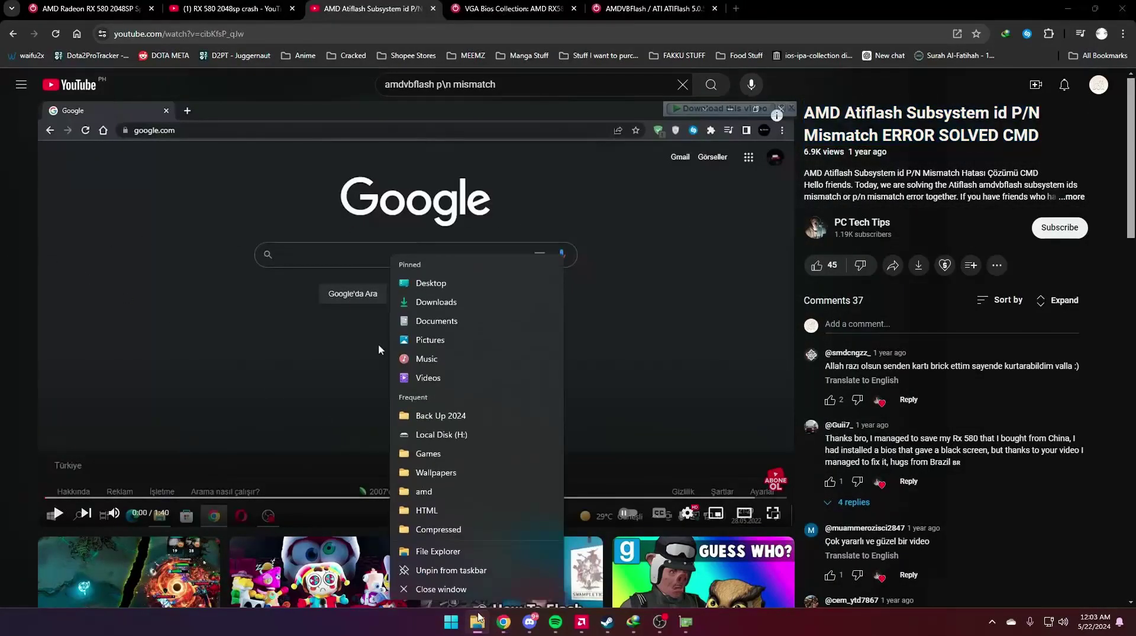
pyautogui.click(473, 551)
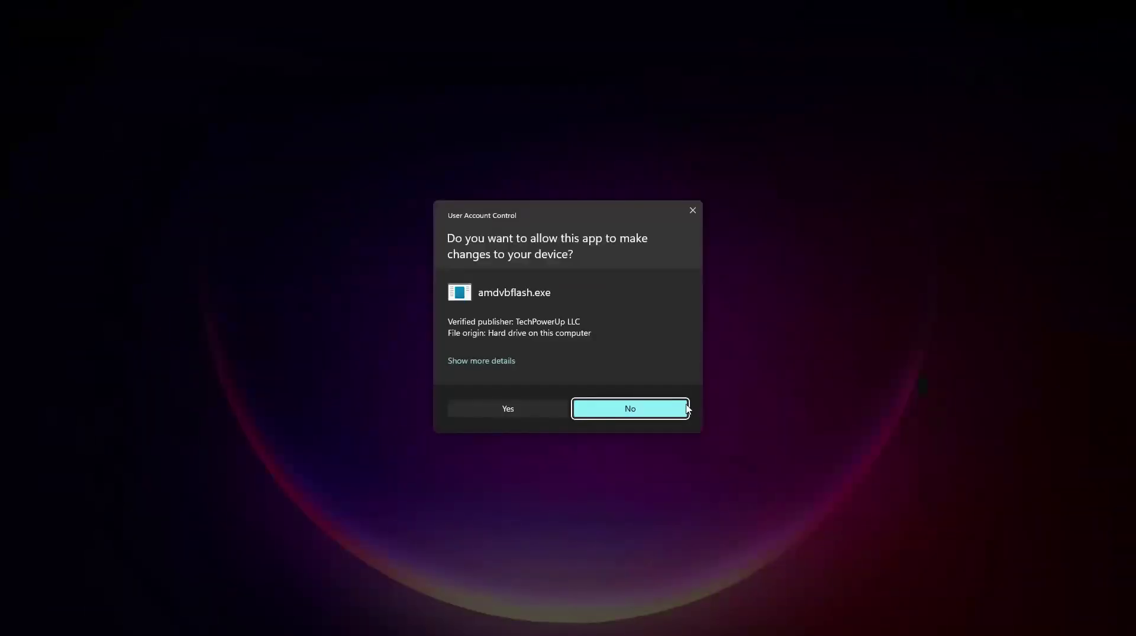
pyautogui.click(681, 409)
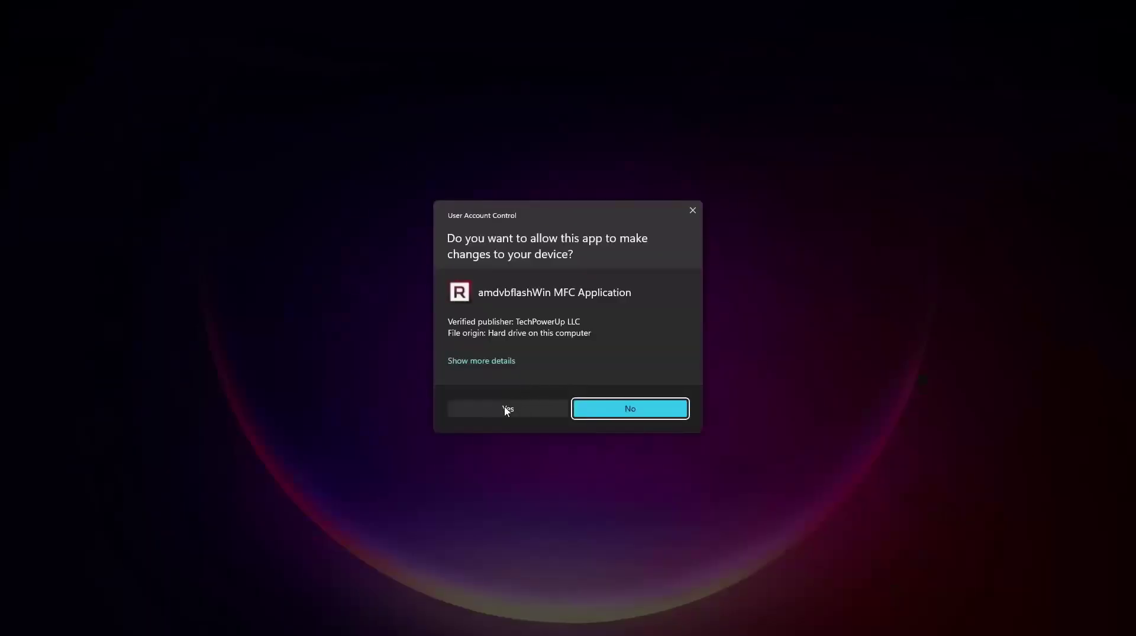
pyautogui.click(507, 408)
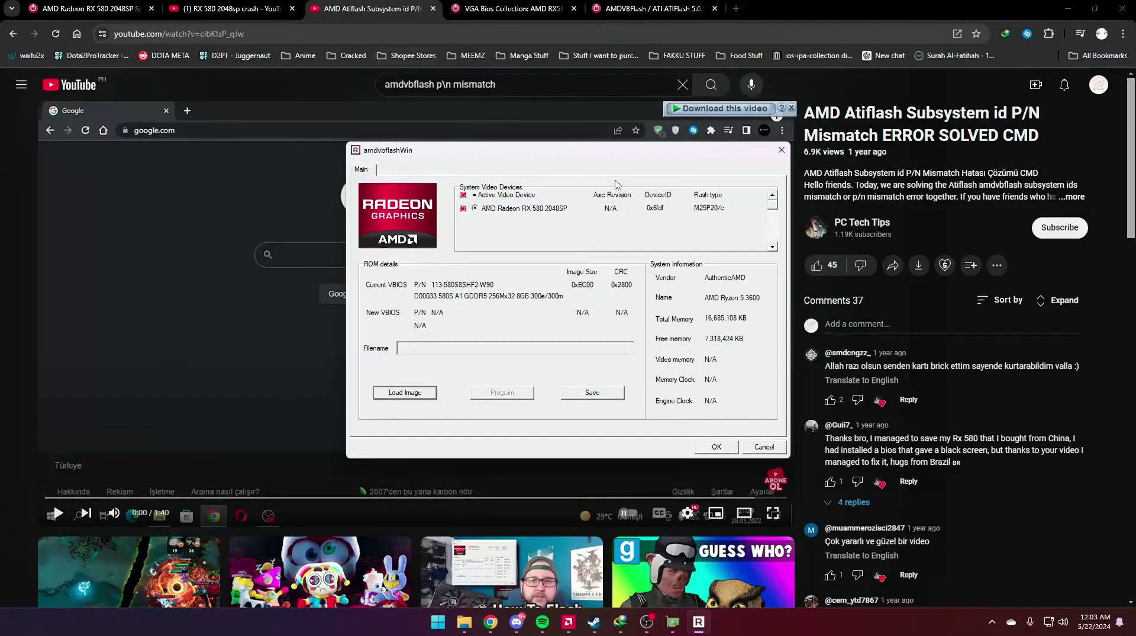
# Close the AMDVBFlash download tab and select the RX580-2048SP BIOS page title
pyautogui.hotkey('ctrl', '5')
pyautogui.hotkey('ctrl', 'w')
pyautogui.moveTo(448, 190); pyautogui.dragTo(146, 190)
# Open the VGA BIOS Collection and filter to GPU brand AMD, vendor XFX, model RX 580
pyautogui.click(196, 188)
pyautogui.moveTo(414, 137)
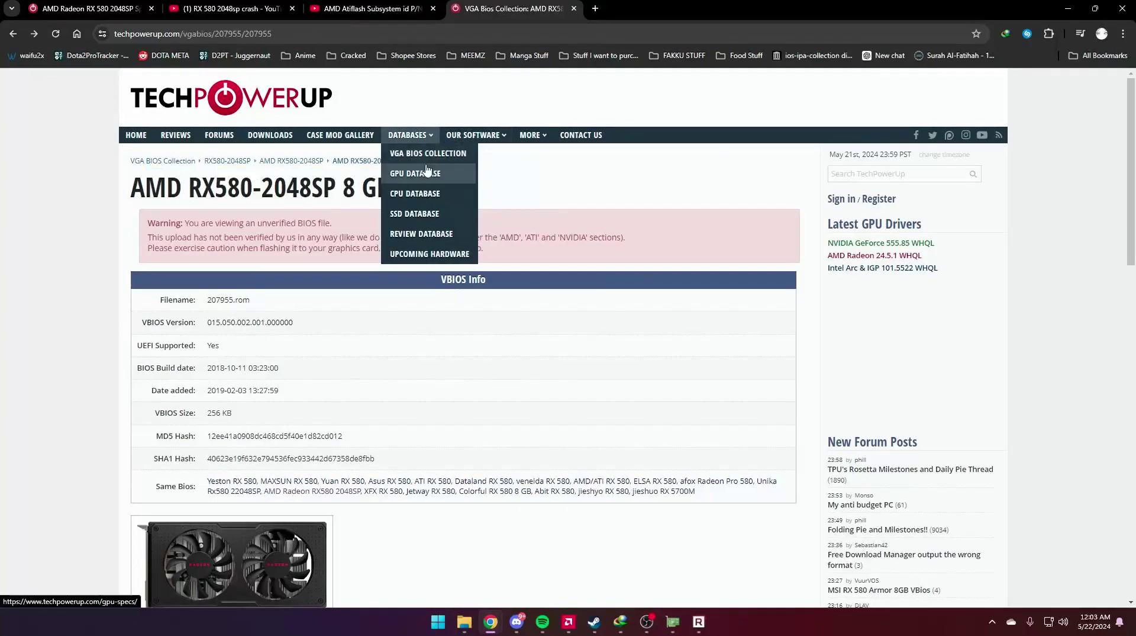
pyautogui.click(433, 159)
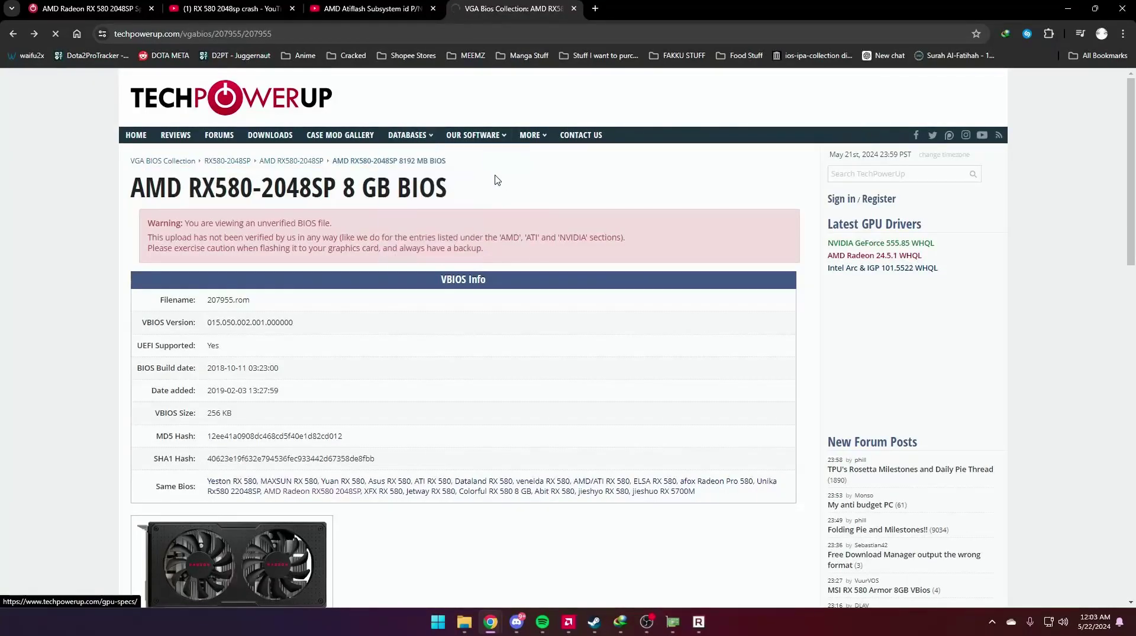
pyautogui.click(198, 282)
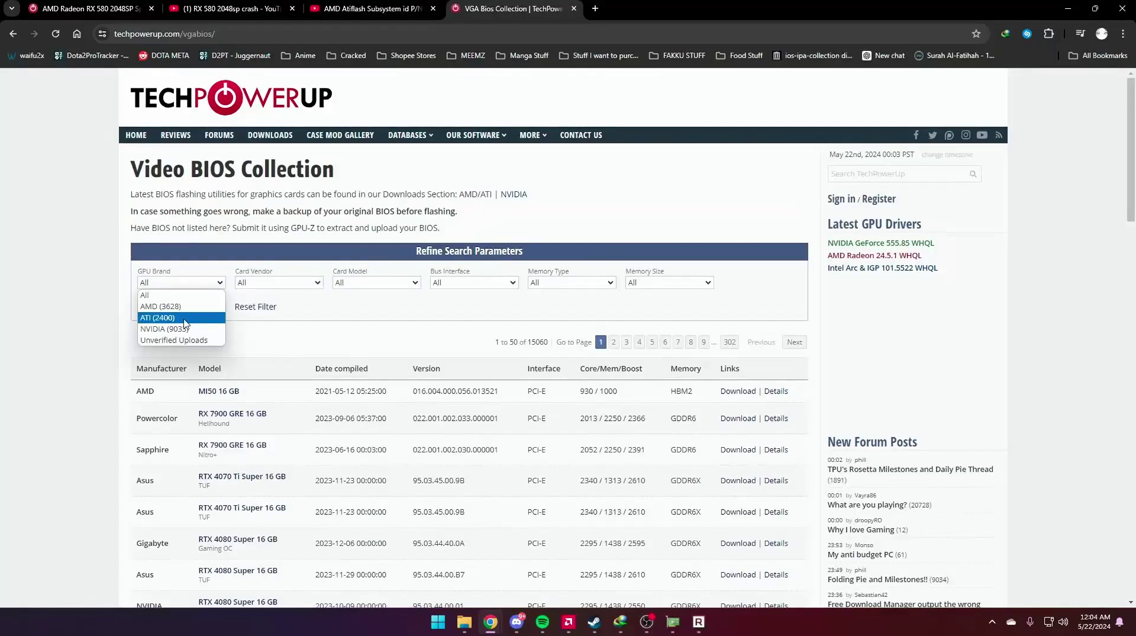
pyautogui.click(160, 306)
pyautogui.click(278, 282)
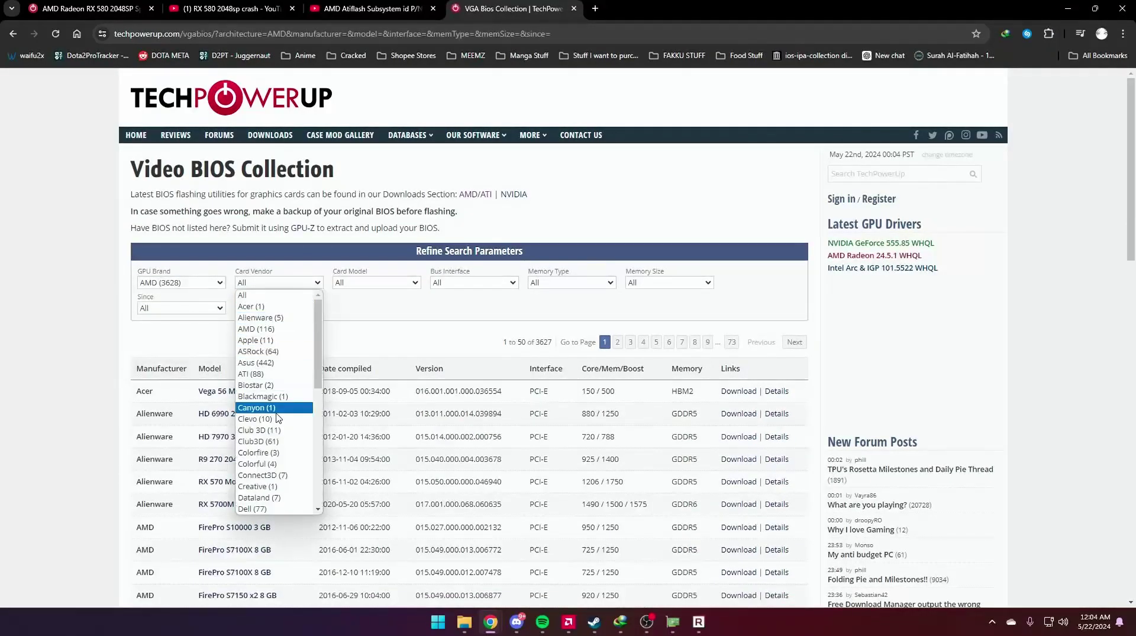
pyautogui.scroll(-10, 279, 415)
pyautogui.click(290, 477)
pyautogui.click(375, 283)
pyautogui.scroll(-10, 400, 354)
pyautogui.click(398, 354)
# Narrow further to BIOS version 015.050.002.001.000000 and 8192 MB memory, then review the nine results
pyautogui.click(468, 282)
pyautogui.click(500, 307)
pyautogui.click(571, 284)
pyautogui.click(668, 283)
pyautogui.click(669, 296)
pyautogui.click(185, 308)
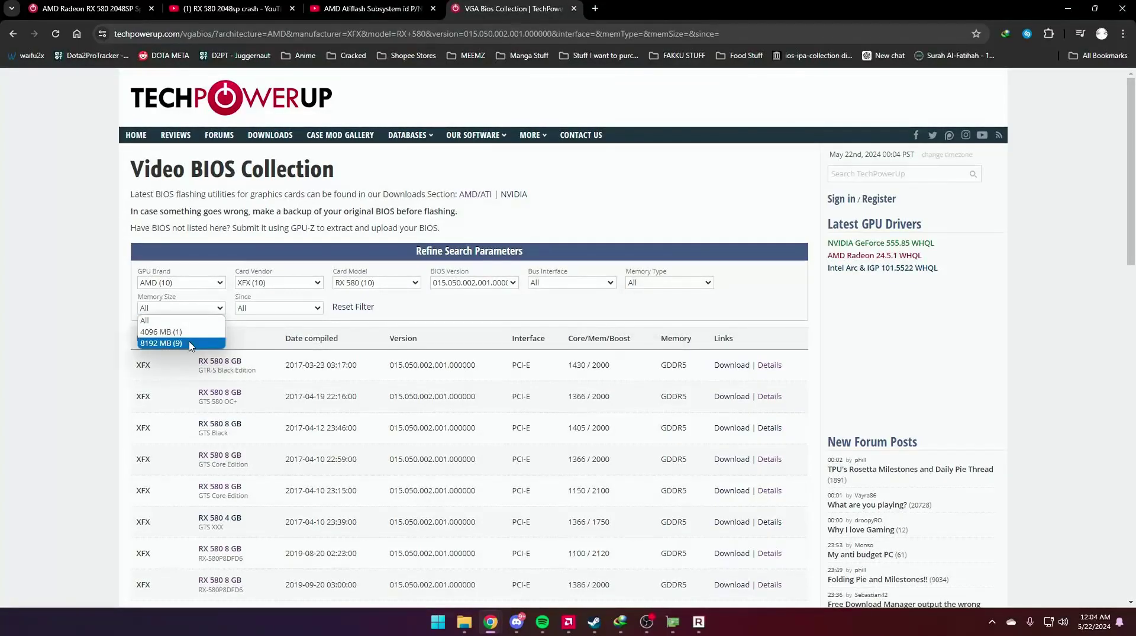
pyautogui.click(189, 344)
pyautogui.click(278, 307)
pyautogui.scroll(-3, 277, 349)
pyautogui.moveTo(248, 437); pyautogui.dragTo(118, 214)
pyautogui.click(103, 304)
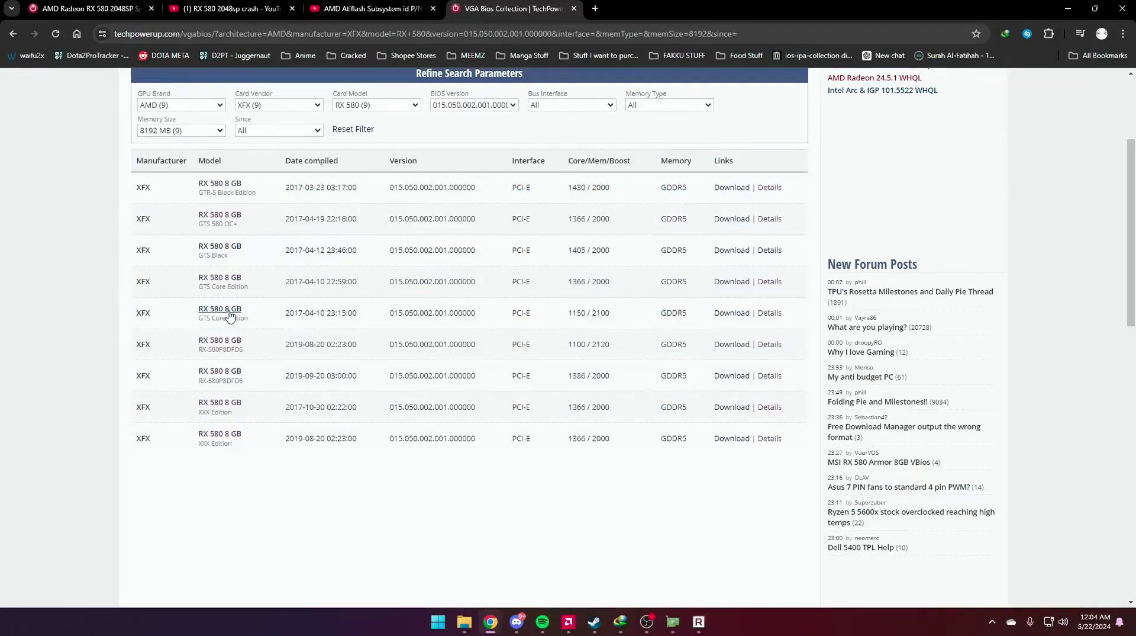
pyautogui.scroll(3, 252, 286)
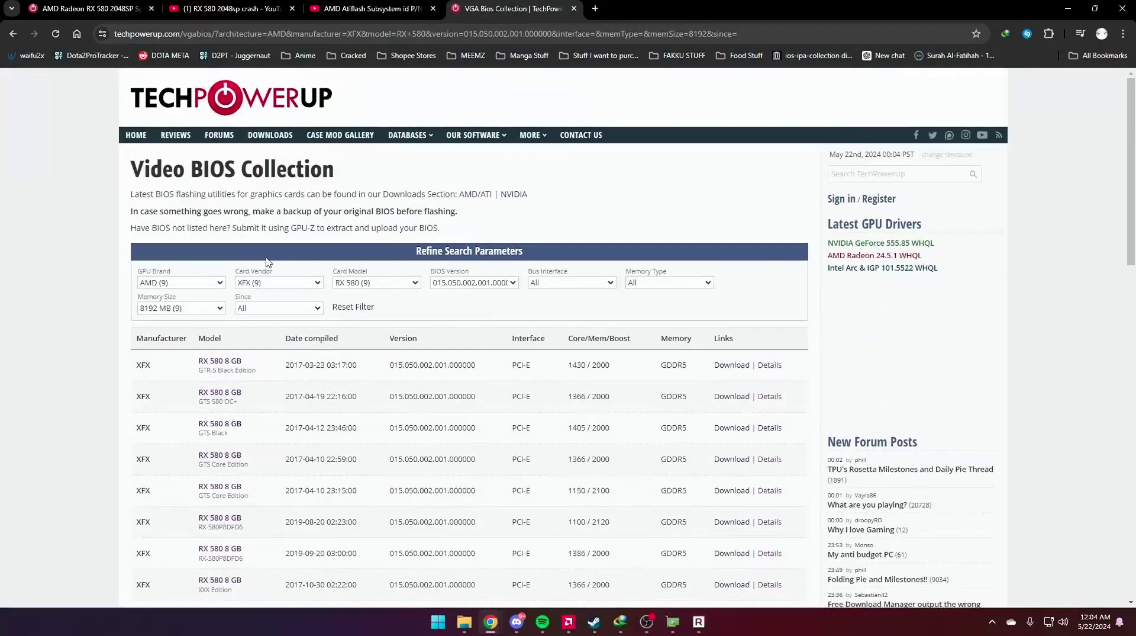
# Search for the XFX RX 580 2048SP Black Wolf 8 GB BIOS and check its VBIOS version
pyautogui.click(227, 35)
pyautogui.write('XFX RX 580 2048SP Black Wolf 8 GB flash reddit')
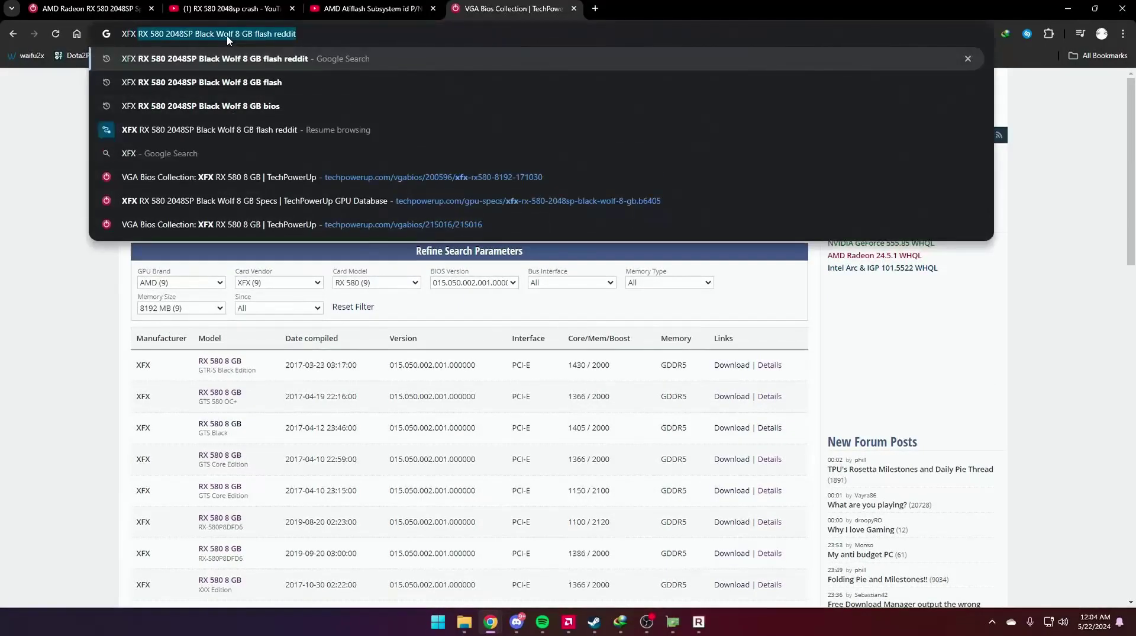
pyautogui.press('BackSpace')
pyautogui.press('BackSpace')
pyautogui.press('BackSpace')
pyautogui.press('BackSpace')
pyautogui.press('BackSpace')
pyautogui.press('BackSpace')
pyautogui.press('BackSpace')
pyautogui.press('BackSpace')
pyautogui.press('BackSpace')
pyautogui.press('BackSpace')
pyautogui.press('BackSpace')
pyautogui.press('BackSpace')
pyautogui.press('BackSpace')
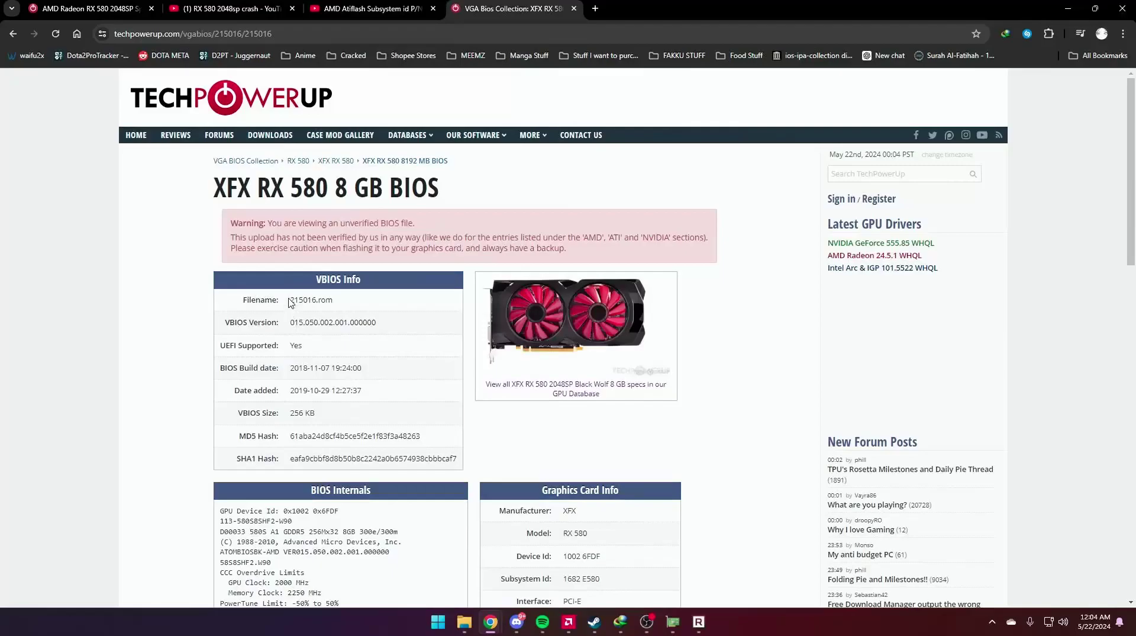
pyautogui.tripleClick(354, 323)
pyautogui.click(354, 322)
pyautogui.scroll(-4, 355, 322)
pyautogui.moveTo(271, 305); pyautogui.dragTo(400, 395)
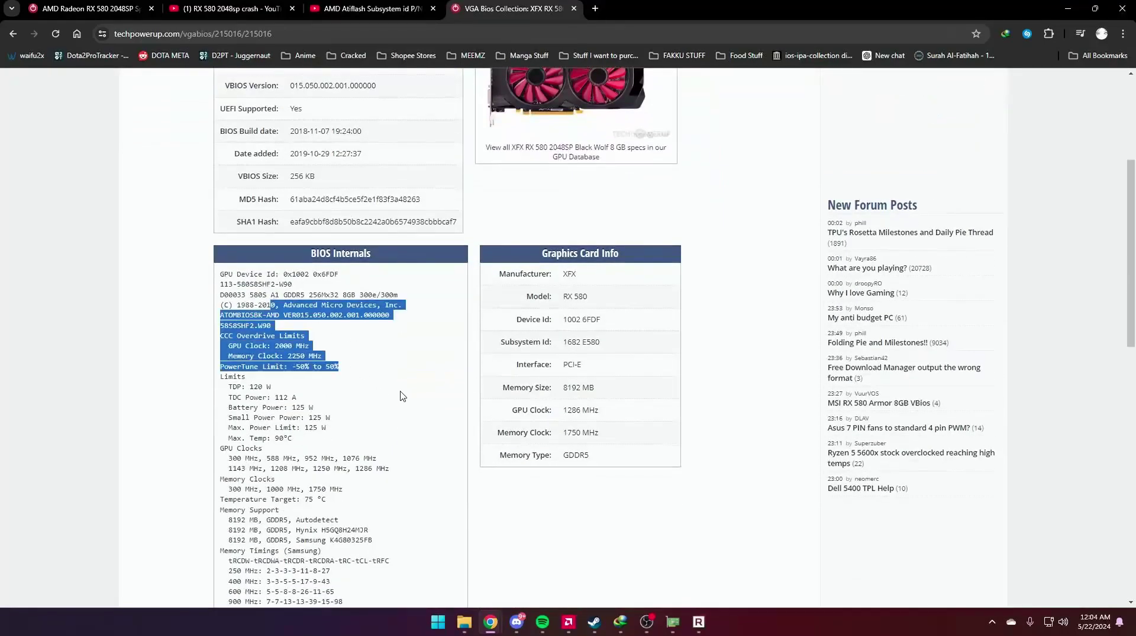
pyautogui.scroll(4, 372, 354)
# Compare the current VBIOS details in the flashing tool and GPU-Z
pyautogui.click(372, 354)
pyautogui.click(699, 622)
pyautogui.click(699, 621)
pyautogui.click(673, 621)
pyautogui.moveTo(633, 246)
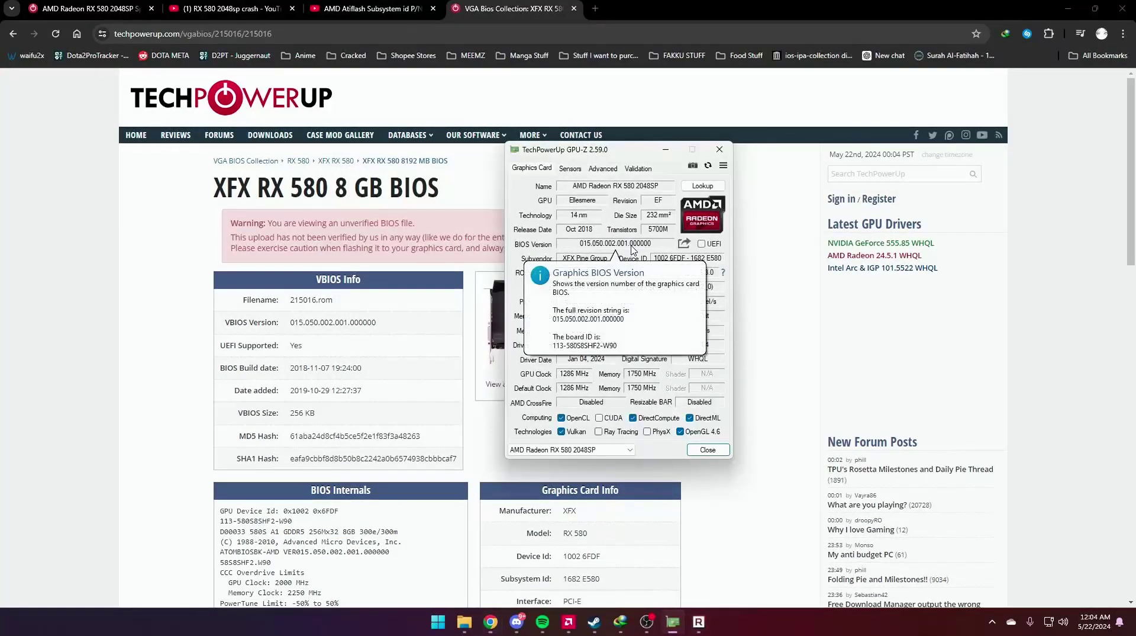
pyautogui.moveTo(579, 260)
# Review the BIOS page's BIOS Internals, marking the overdrive limits
pyautogui.click(198, 307)
pyautogui.scroll(-3, 218, 306)
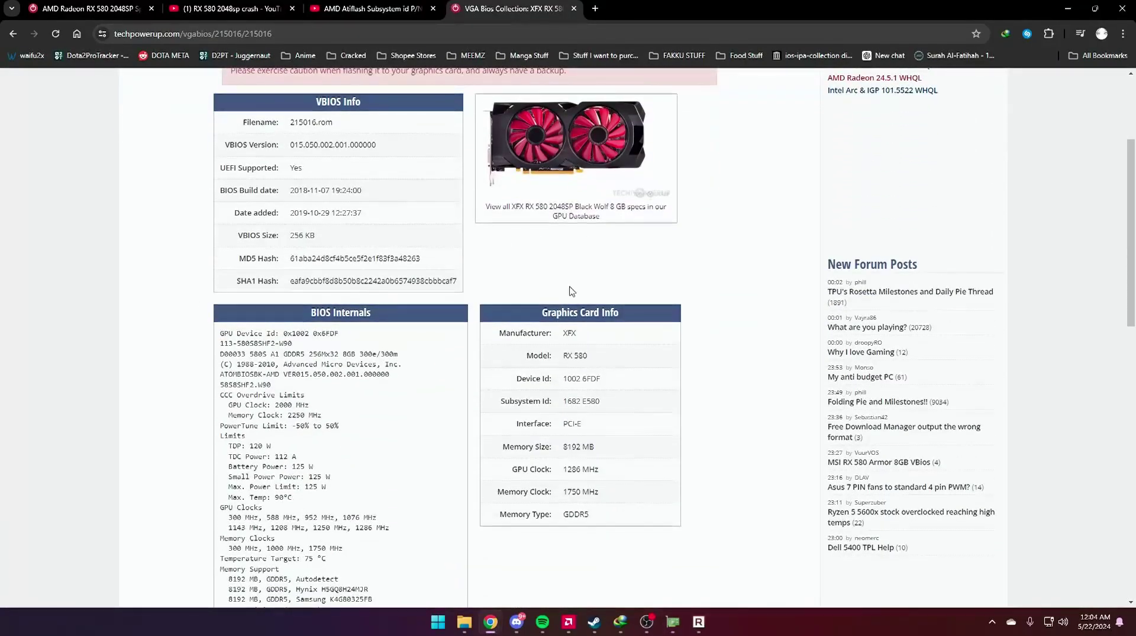
pyautogui.scroll(2, 577, 275)
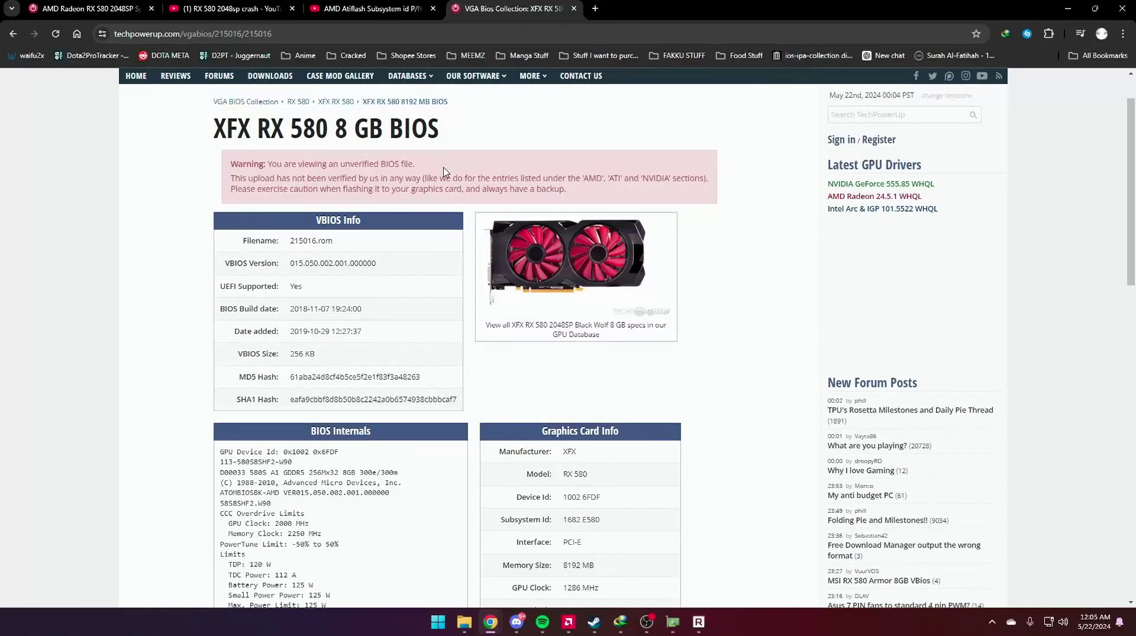
pyautogui.scroll(-1, 439, 166)
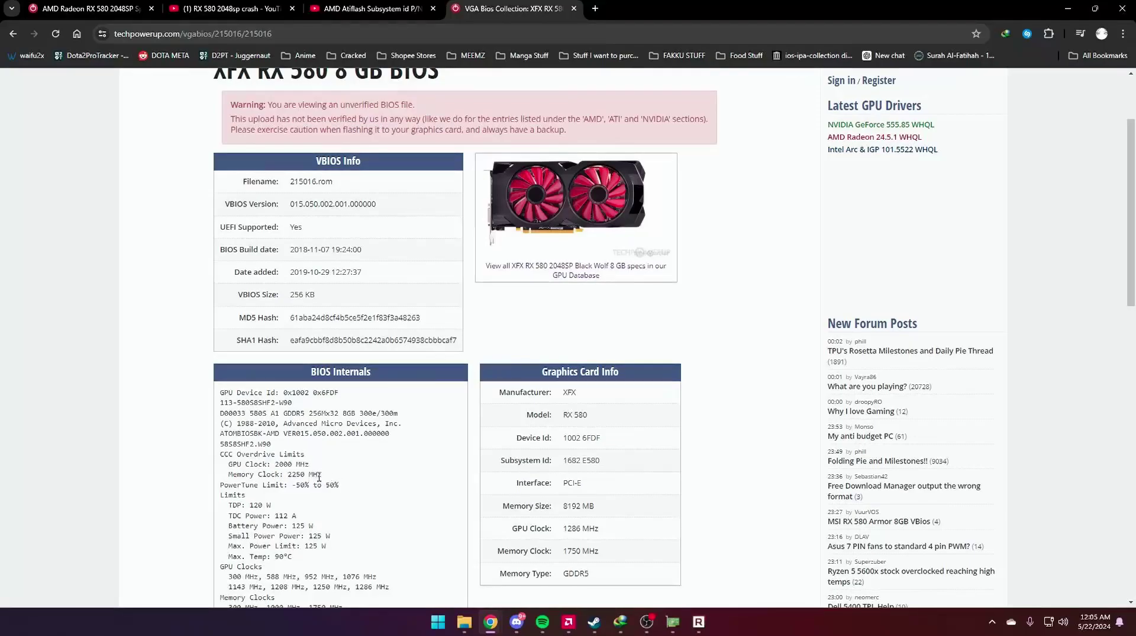
pyautogui.moveTo(317, 476); pyautogui.dragTo(286, 485)
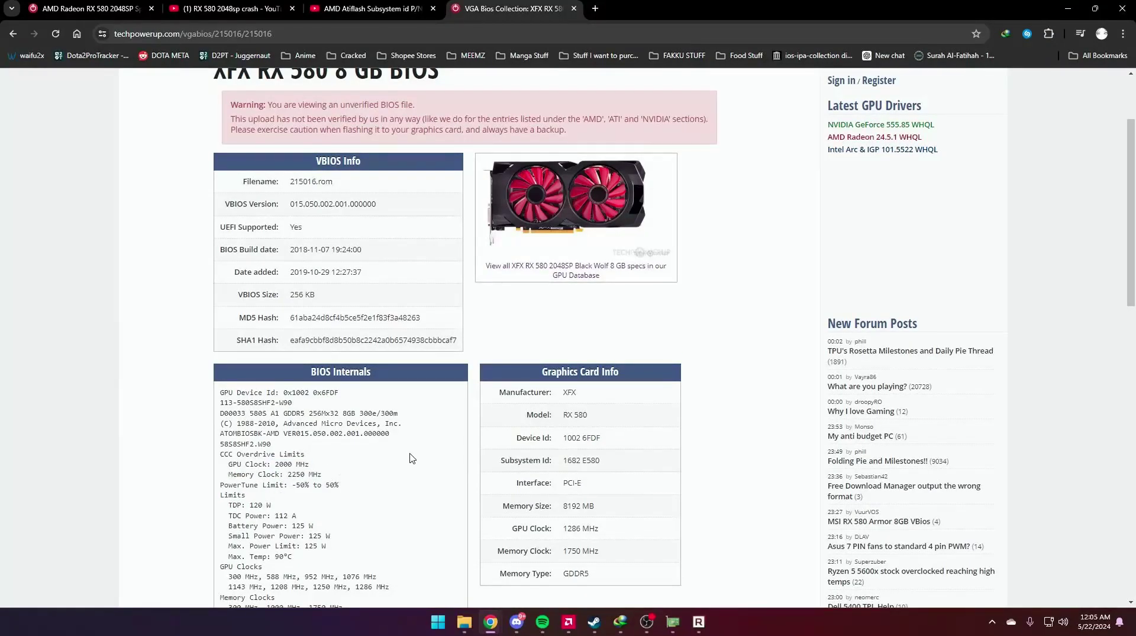
pyautogui.scroll(2, 398, 379)
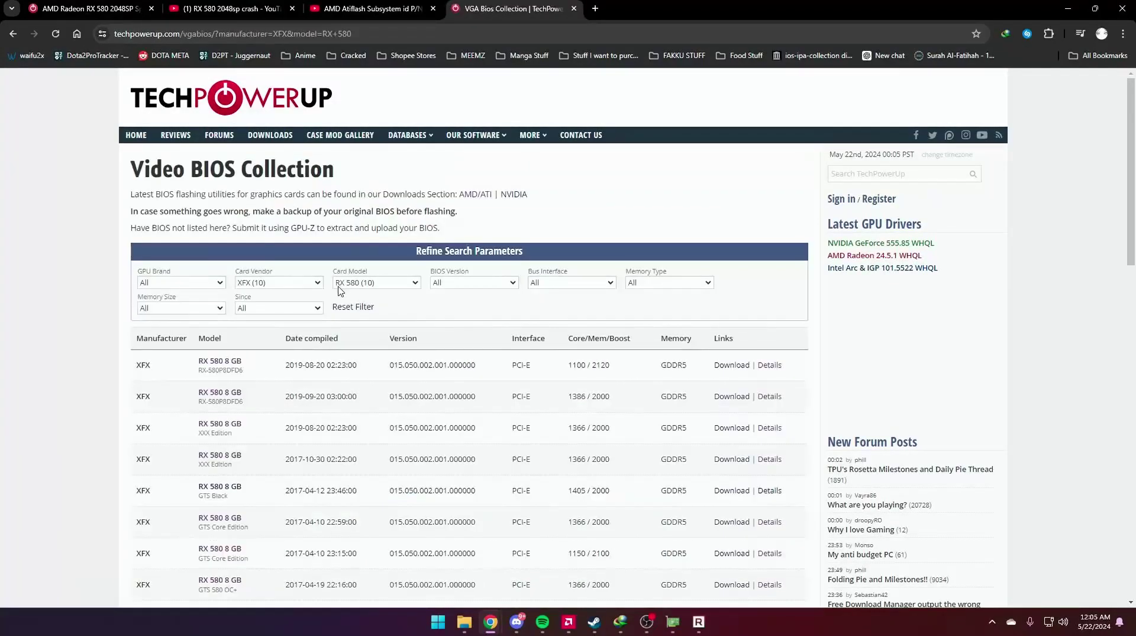
# Go back to the results and open the second XFX RX 580 8 GB BIOS entry
pyautogui.scroll(-5, 332, 296)
pyautogui.hotkey('alt', 'Left')
pyautogui.hotkey('alt', 'Left')
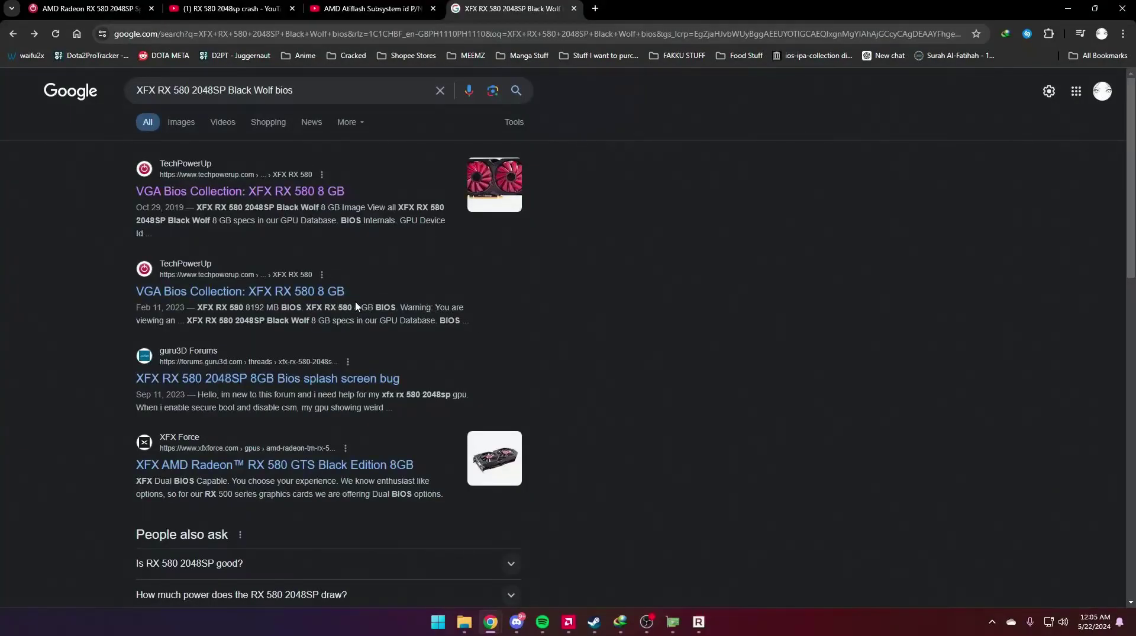
pyautogui.click(299, 291)
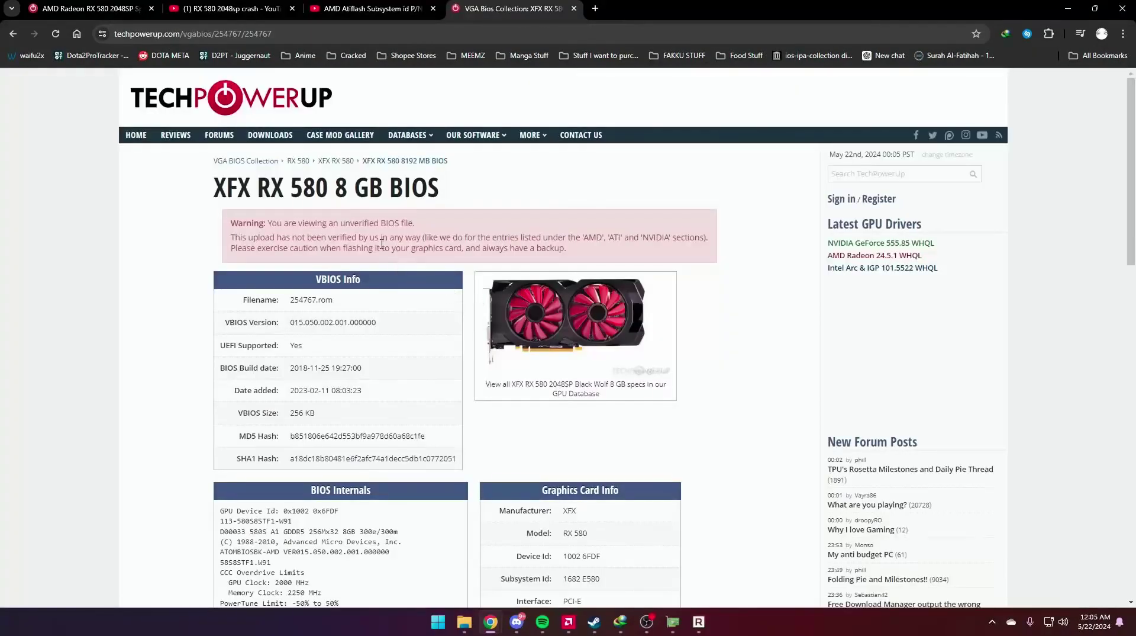
# Check the 1286 MHz GPU clocks in BIOS Internals against amdvbflashWin
pyautogui.scroll(-4, 381, 242)
pyautogui.scroll(-2, 388, 349)
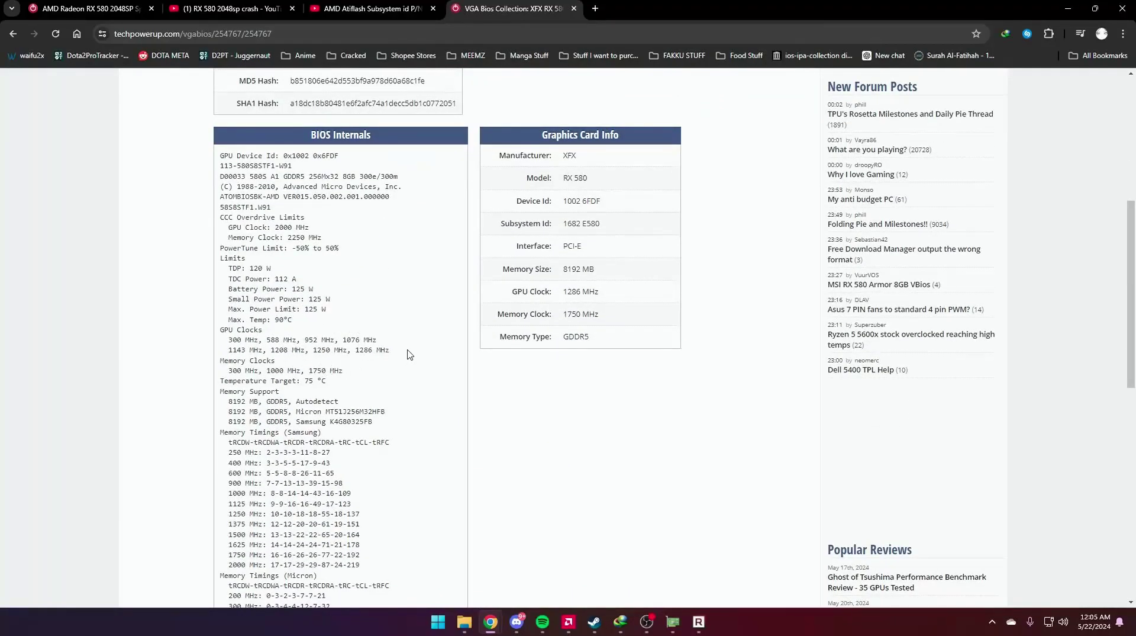
pyautogui.moveTo(314, 346); pyautogui.dragTo(227, 340)
pyautogui.click(386, 363)
pyautogui.moveTo(389, 351); pyautogui.dragTo(228, 339)
pyautogui.click(629, 436)
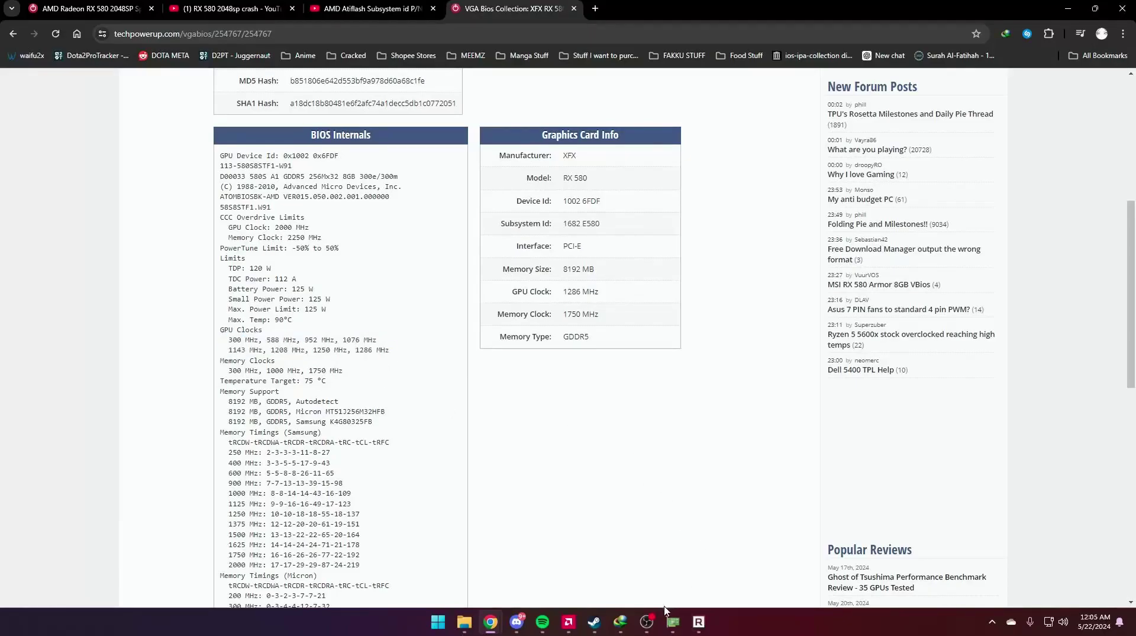
pyautogui.click(699, 622)
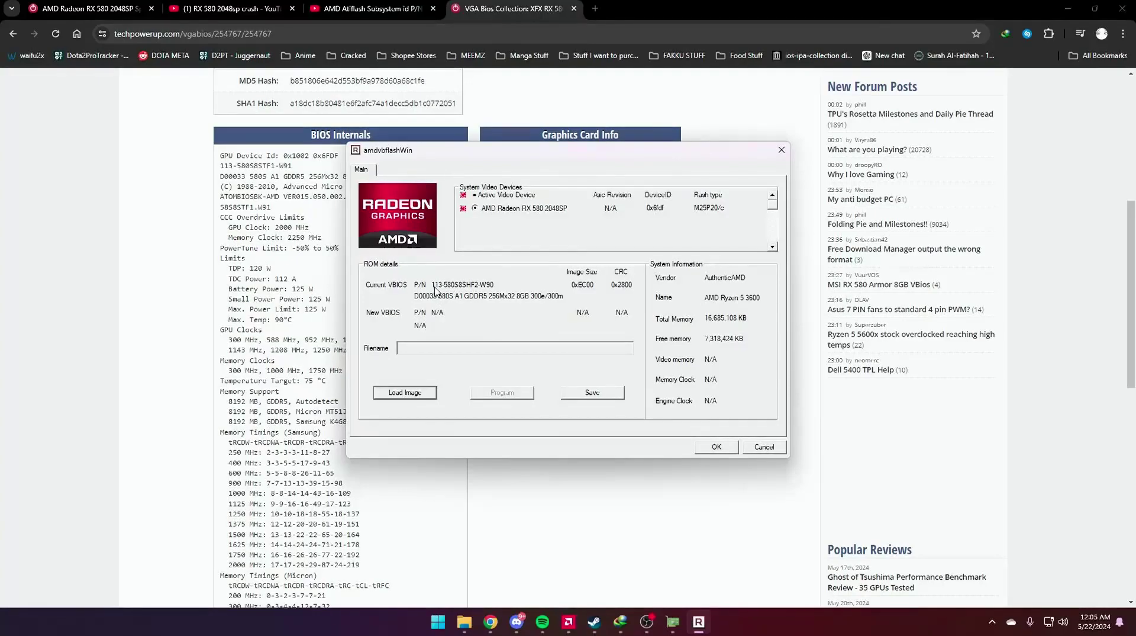
pyautogui.click(338, 35)
# Search Google for 'rx 580 2048sp 113-580S8SHF2-W90', copying the part number from amdvbflashWin
pyautogui.write('rx 580 2048sp ')
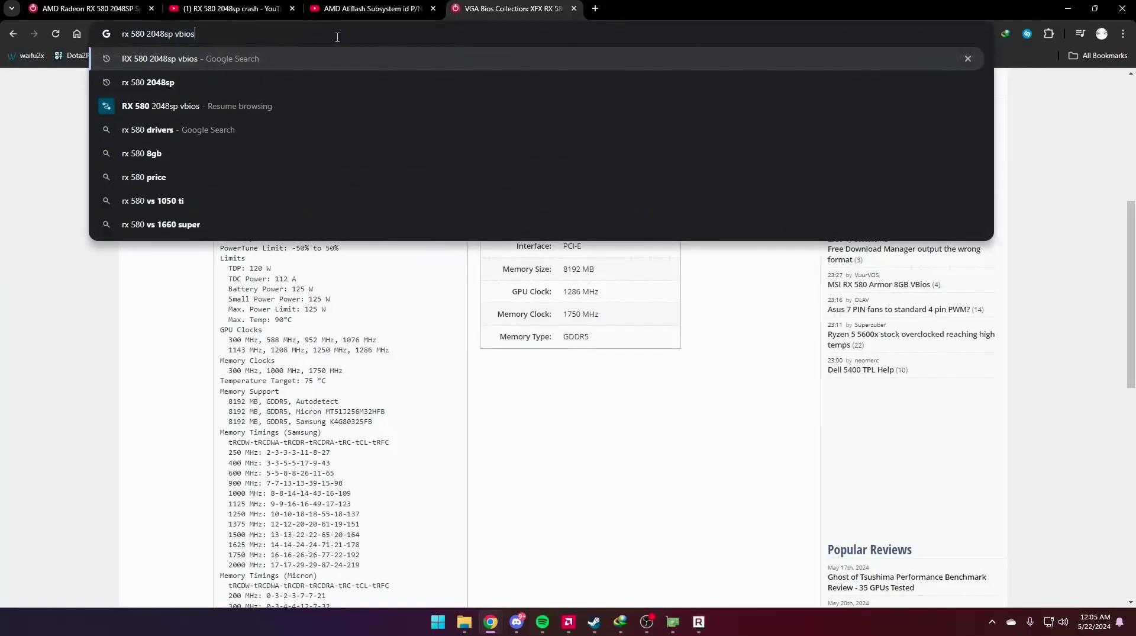
pyautogui.write('113')
pyautogui.hotkey('alt', 'Tab')
pyautogui.hotkey('alt', 'Tab')
pyautogui.write('-580')
pyautogui.hotkey('alt', 'Tab')
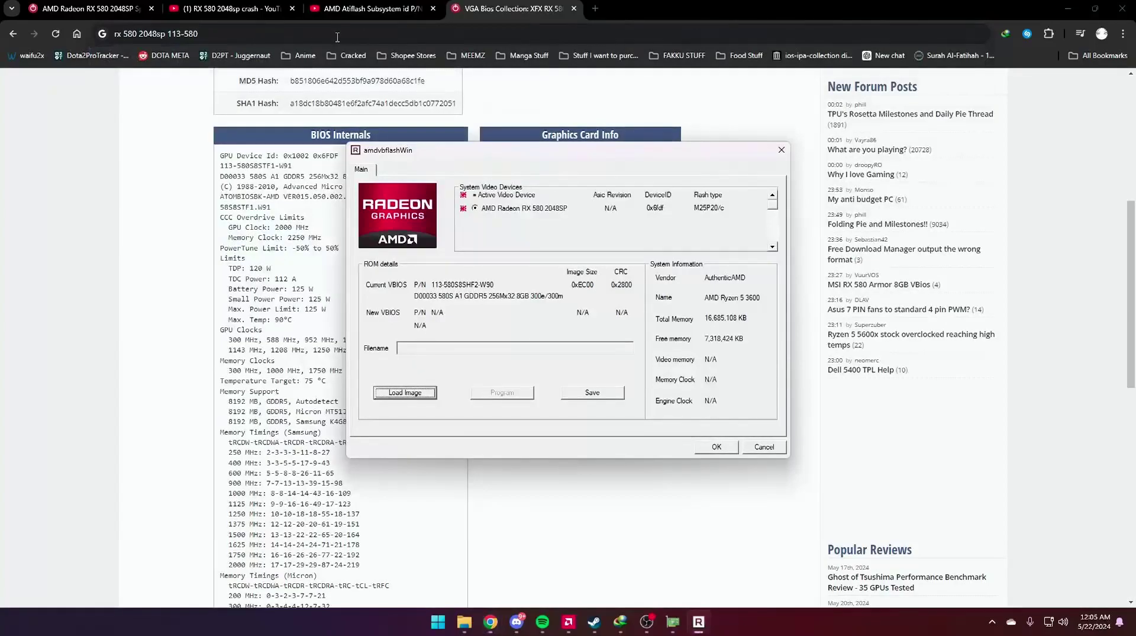
pyautogui.hotkey('alt', 'Tab')
pyautogui.write('S8')
pyautogui.hotkey('alt', 'Tab')
pyautogui.hotkey('alt', 'Tab')
pyautogui.write('H')
pyautogui.hotkey('alt', 'Tab')
pyautogui.hotkey('alt', 'Tab')
pyautogui.write('F2-')
pyautogui.hotkey('alt', 'Tab')
pyautogui.hotkey('alt', 'Tab')
pyautogui.write('W90')
pyautogui.press('Return')
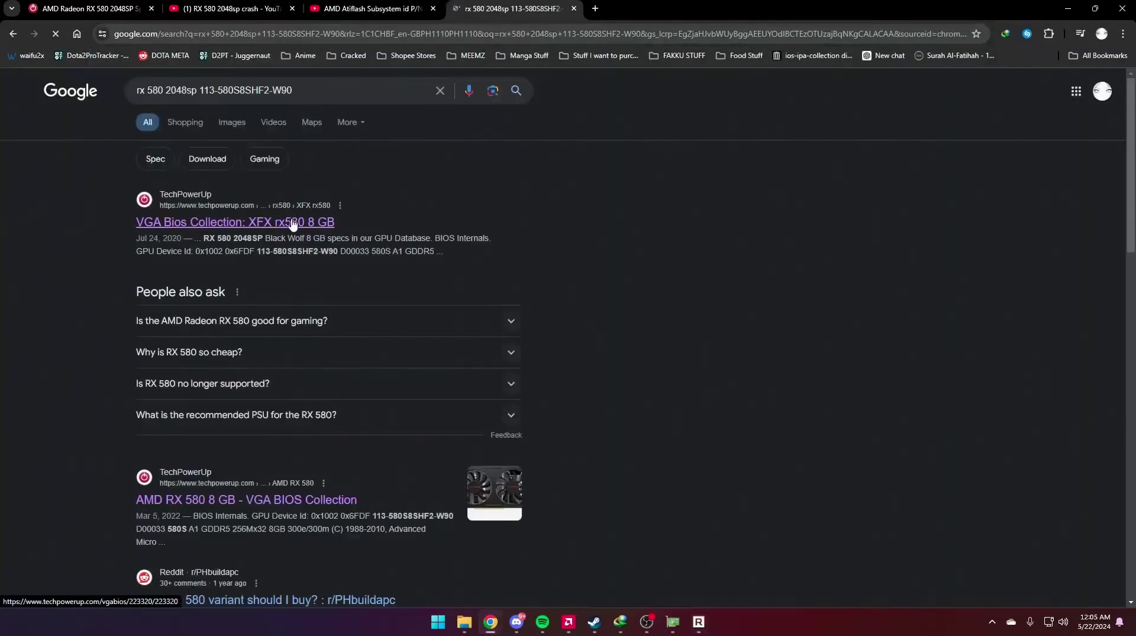
# Open the TechPowerUp XFX rx580 8 GB BIOS entry and download 223320.rom
pyautogui.click(325, 229)
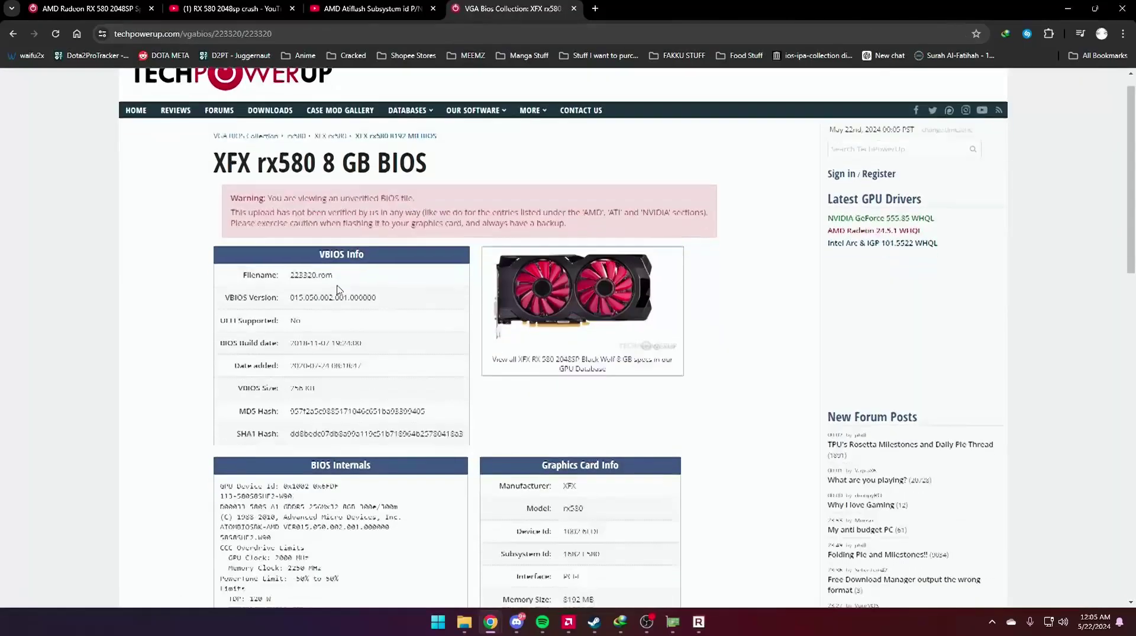
pyautogui.scroll(-3, 355, 296)
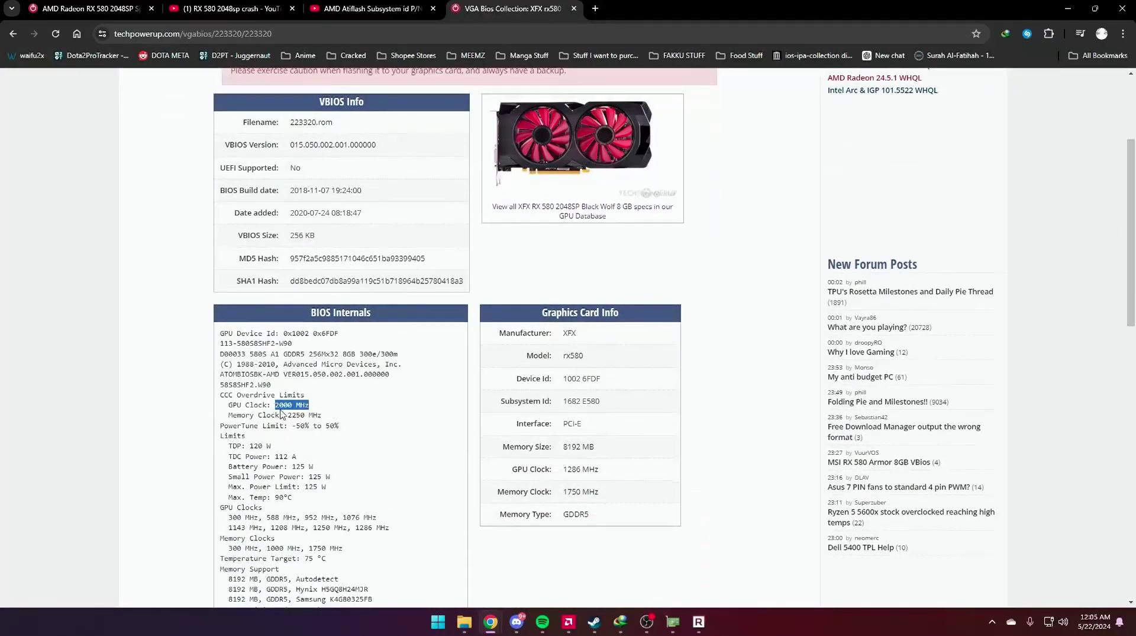
pyautogui.scroll(-1, 331, 436)
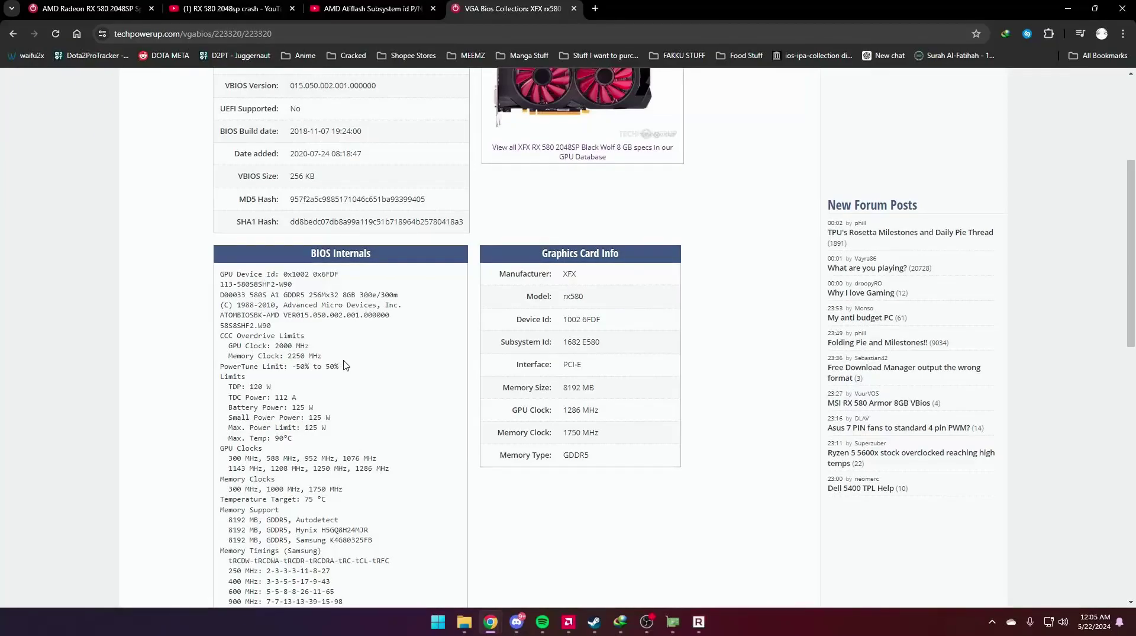
pyautogui.moveTo(324, 355); pyautogui.dragTo(221, 334)
pyautogui.click(391, 377)
pyautogui.scroll(-3, 361, 368)
pyautogui.moveTo(369, 324); pyautogui.dragTo(225, 199)
pyautogui.click(332, 324)
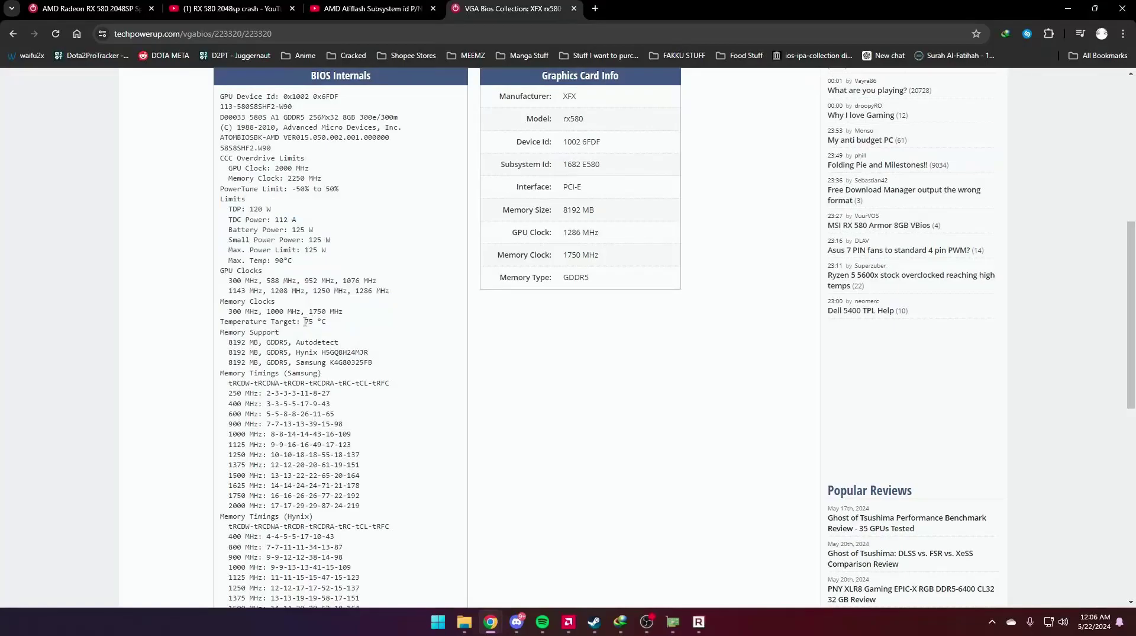
pyautogui.scroll(-4, 378, 361)
pyautogui.click(645, 453)
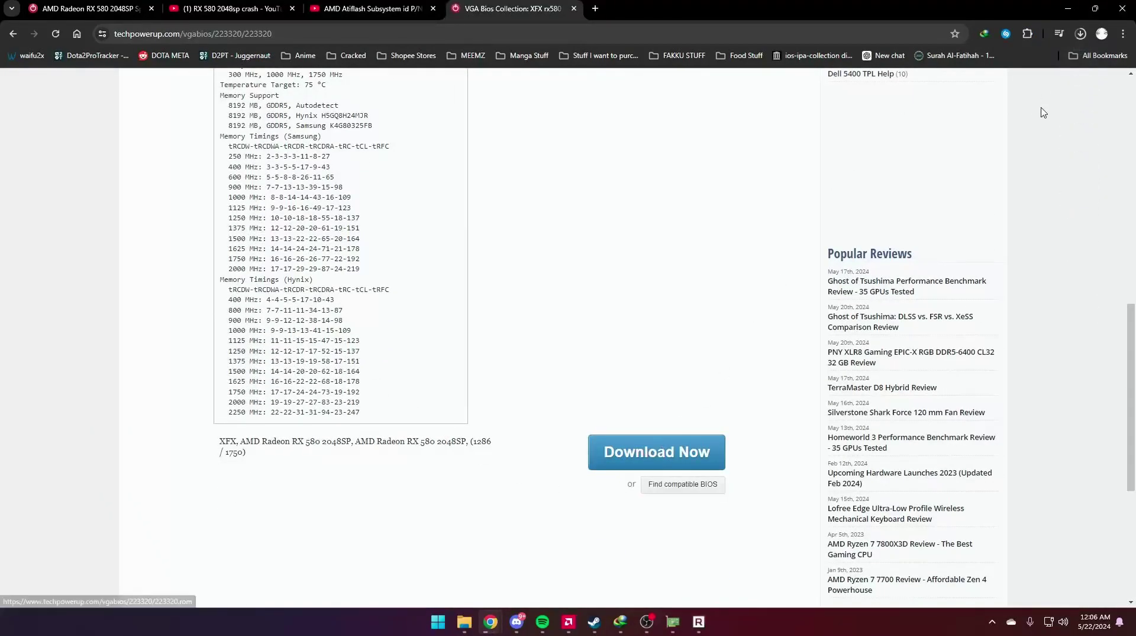
# Try Load Image in amdvbflashWin, cancel it, and return to the Atiflash tutorial video
pyautogui.click(699, 621)
pyautogui.click(403, 390)
pyautogui.click(898, 450)
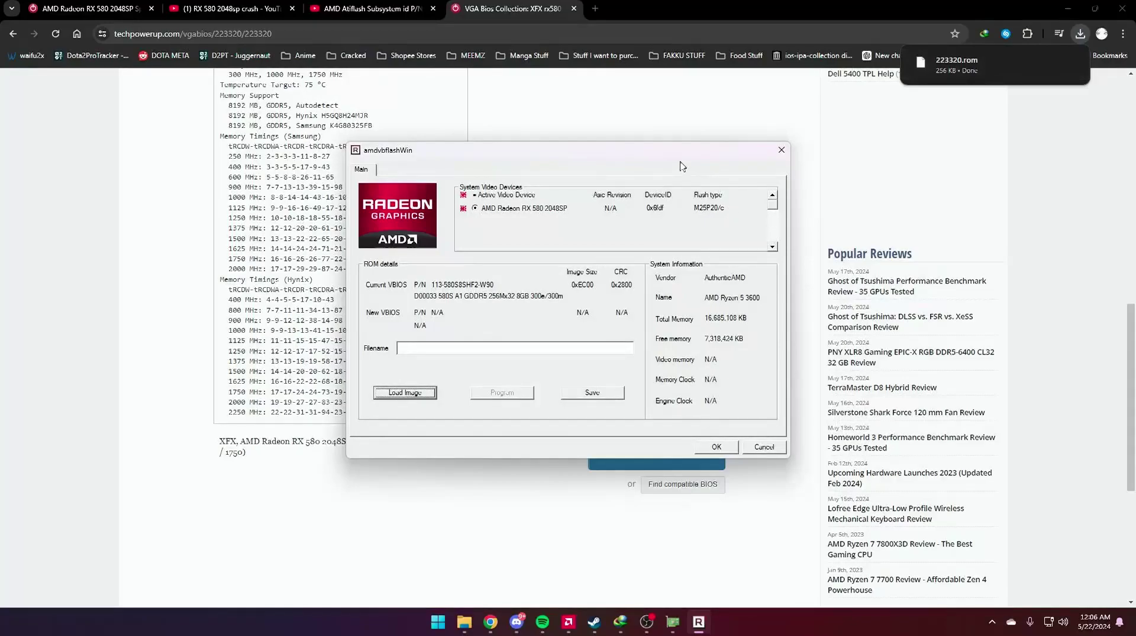
pyautogui.click(389, 65)
pyautogui.click(362, 10)
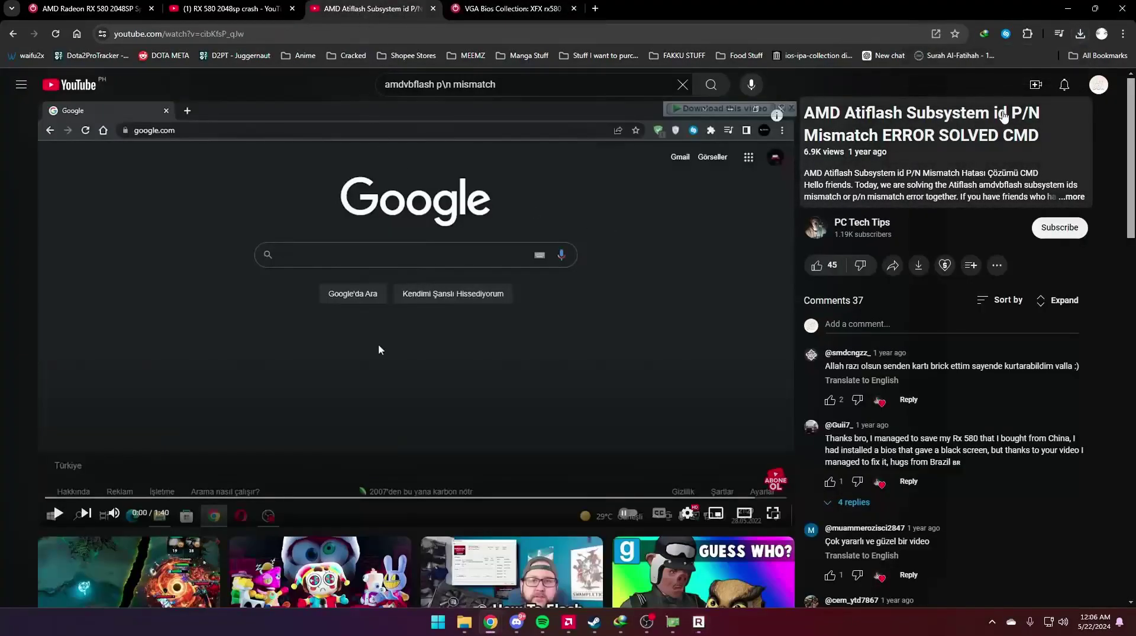
# Check the video description, then play the Atiflash tutorial from 0:37
pyautogui.moveTo(1005, 117); pyautogui.dragTo(1024, 131)
pyautogui.click(878, 142)
pyautogui.click(1073, 128)
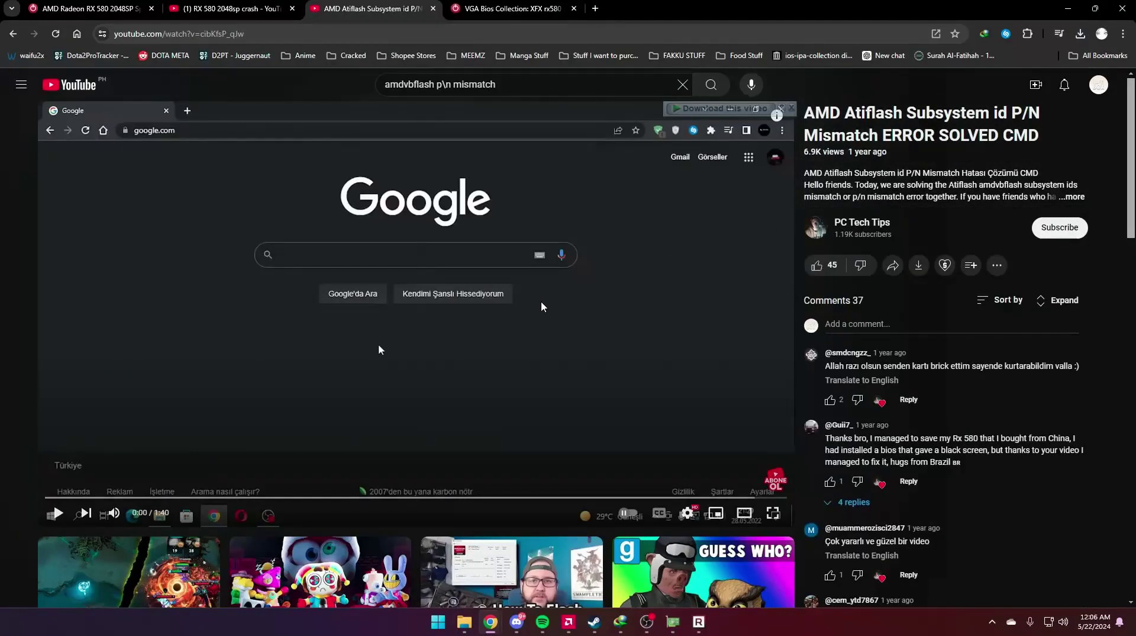
pyautogui.press('space')
pyautogui.moveTo(130, 496); pyautogui.dragTo(435, 513)
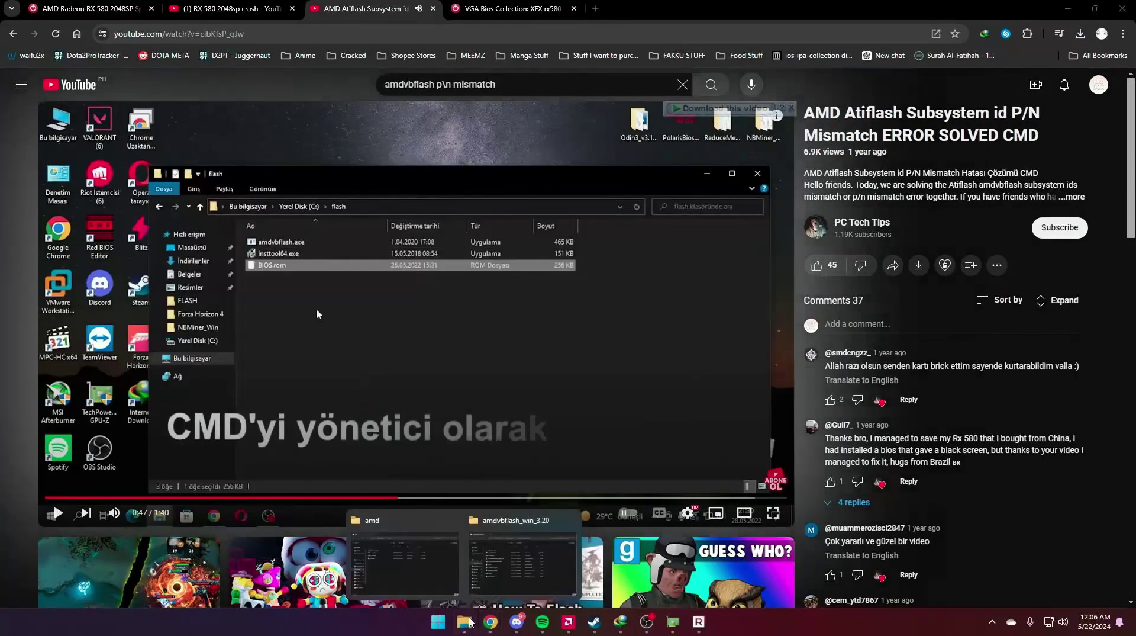
# Look over the amd folder in Downloads, then resume the tutorial at 0:56
pyautogui.click(464, 621)
pyautogui.moveTo(616, 441); pyautogui.dragTo(591, 276)
pyautogui.click(467, 341)
pyautogui.click(311, 307)
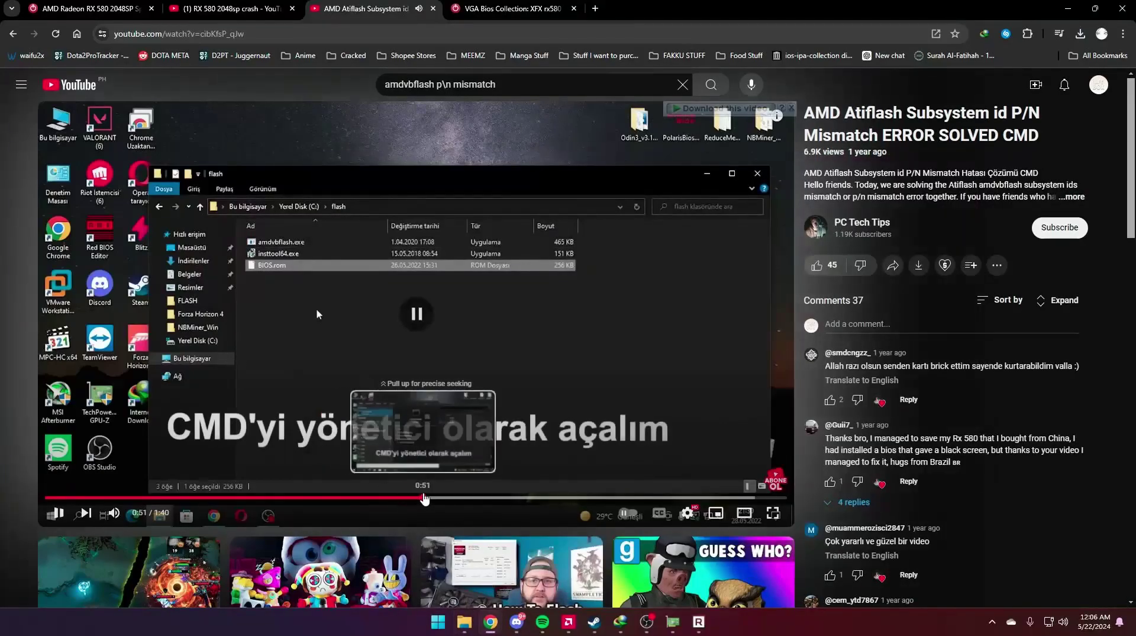
pyautogui.moveTo(418, 499); pyautogui.dragTo(502, 502)
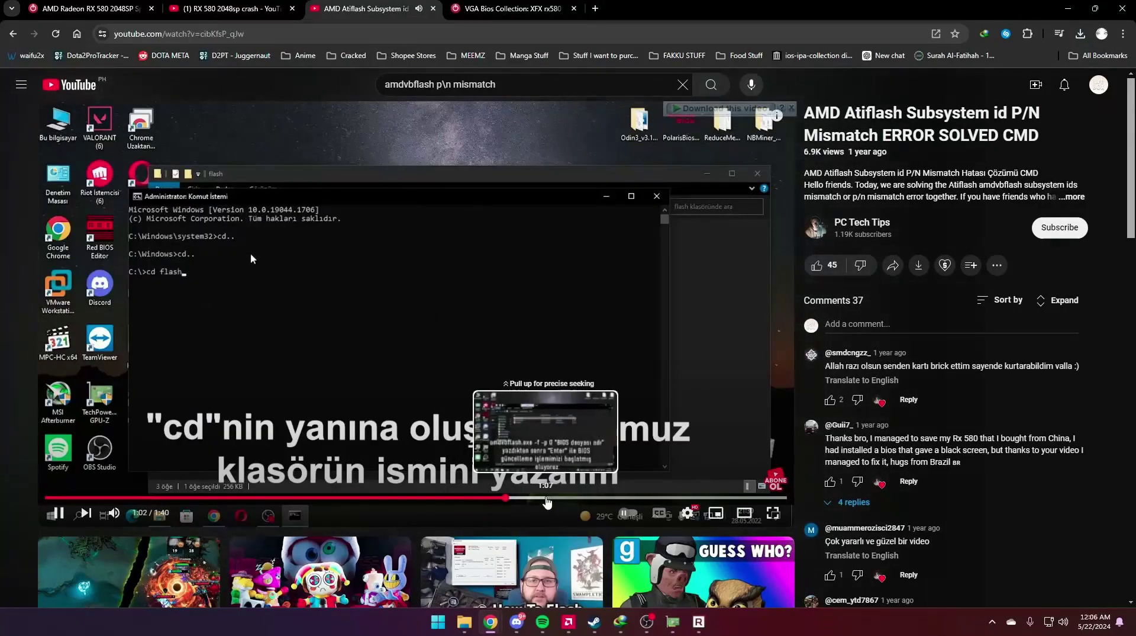
# Pause the tutorial at 1:29 on the amdvbflash.exe -f -p 0 command, and close the flash tool
pyautogui.moveTo(1057, 140); pyautogui.dragTo(838, 119)
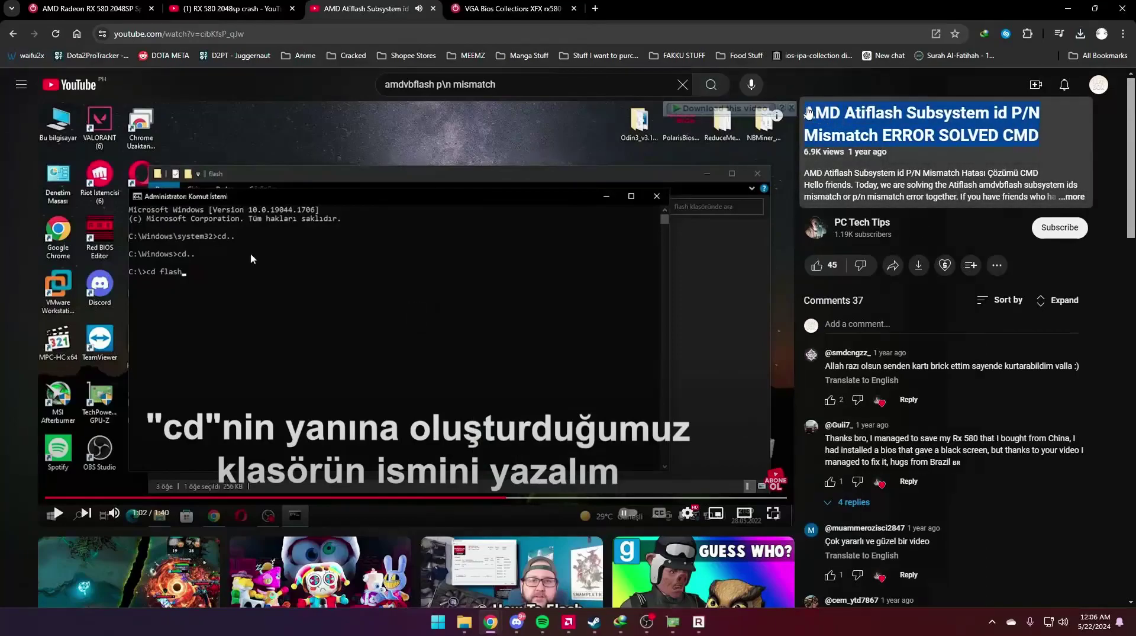
pyautogui.click(24, 235)
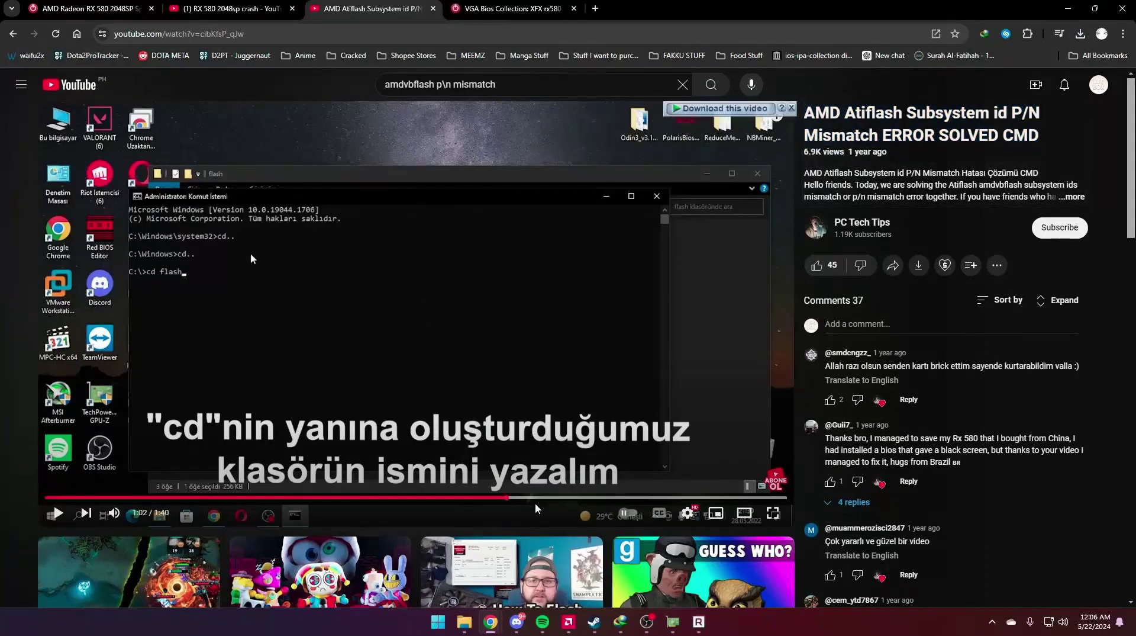
pyautogui.click(601, 497)
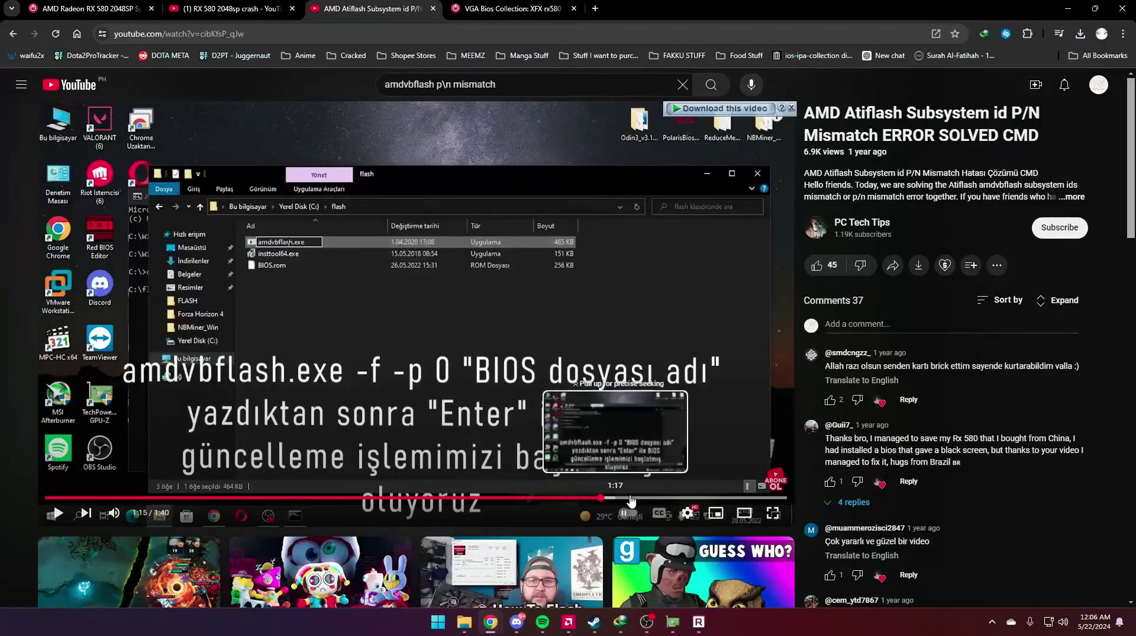
pyautogui.moveTo(632, 500); pyautogui.dragTo(672, 501)
pyautogui.click(690, 464)
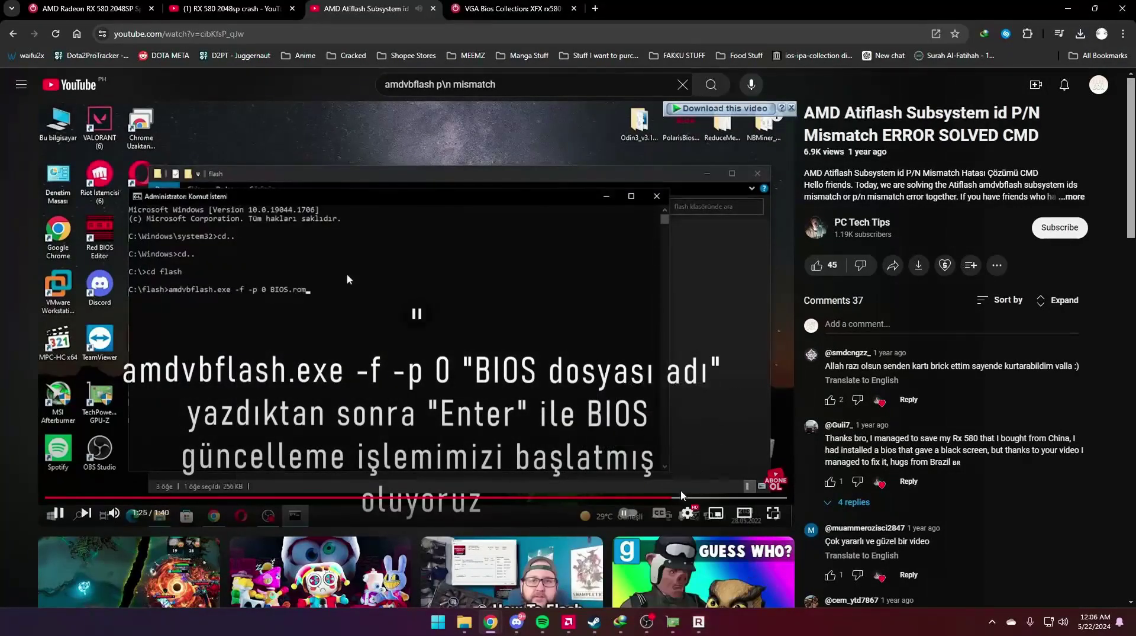
pyautogui.click(346, 262)
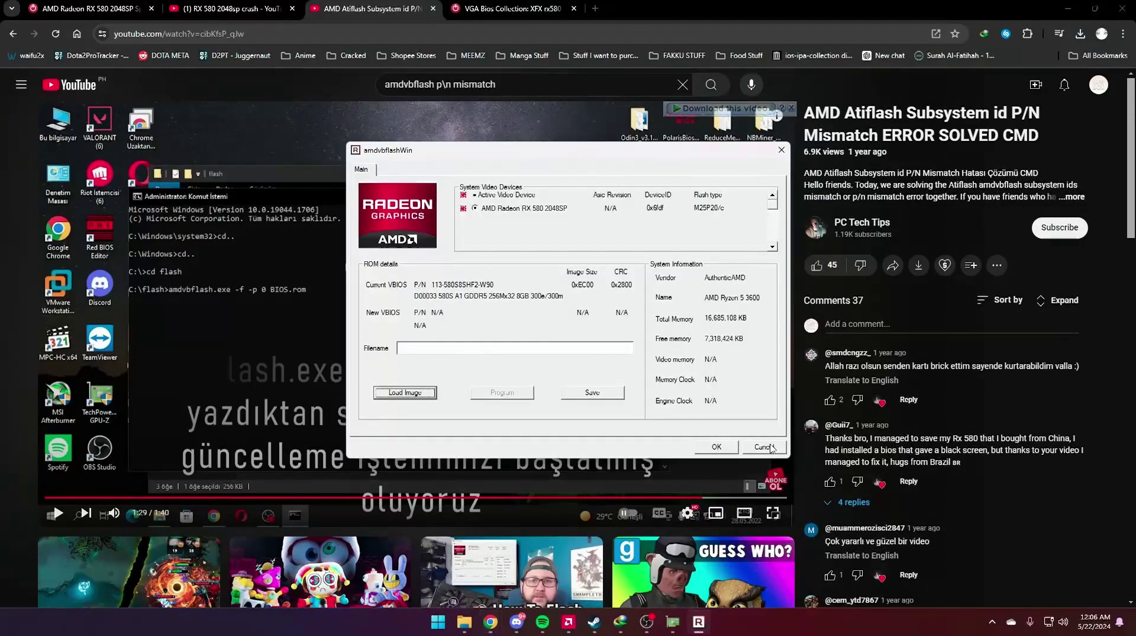
pyautogui.click(771, 447)
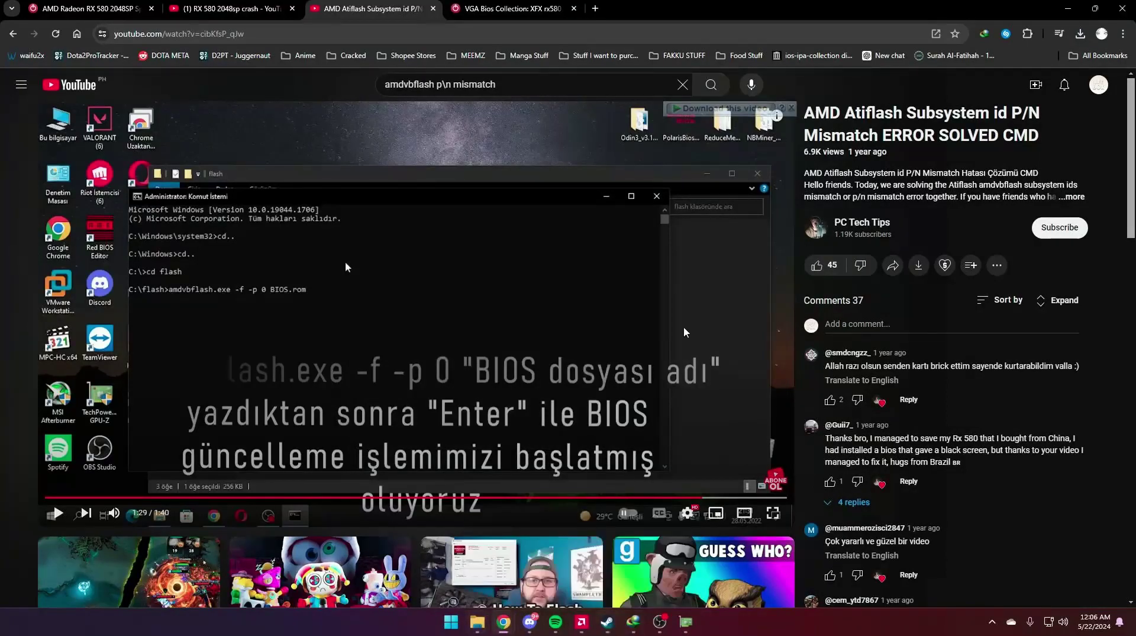
pyautogui.click(458, 626)
# Launch Unigine Heaven Benchmark 4.0 from the desktop and run it in Direct3D11 mode
pyautogui.write('Unigine_Heaven-4.0.exe')
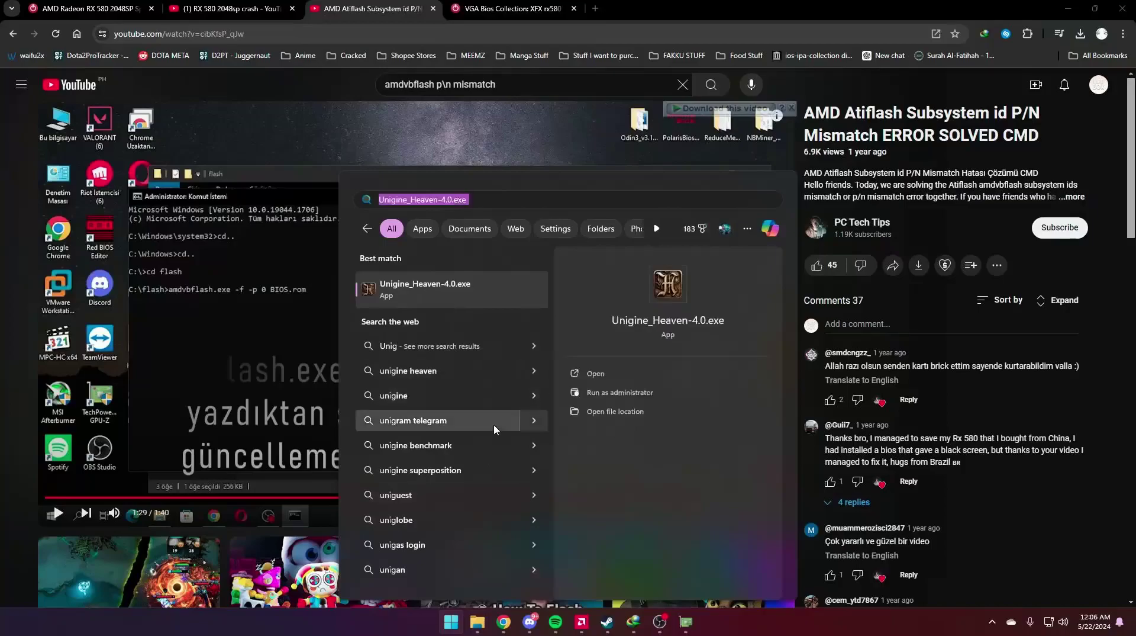
pyautogui.click(1068, 9)
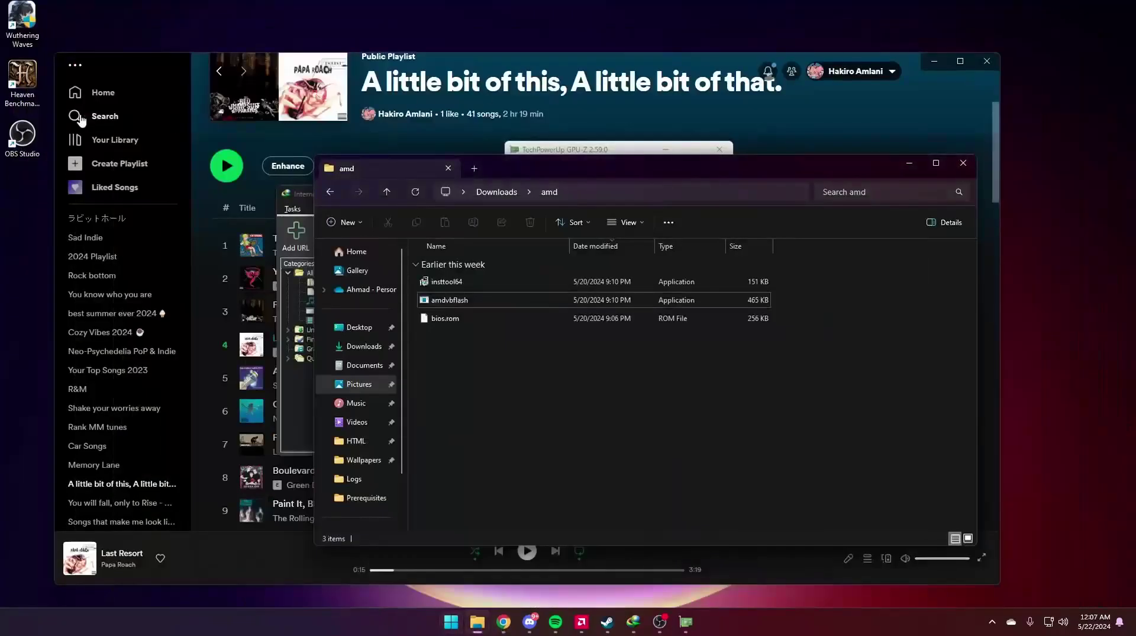
pyautogui.doubleClick(25, 87)
pyautogui.click(987, 61)
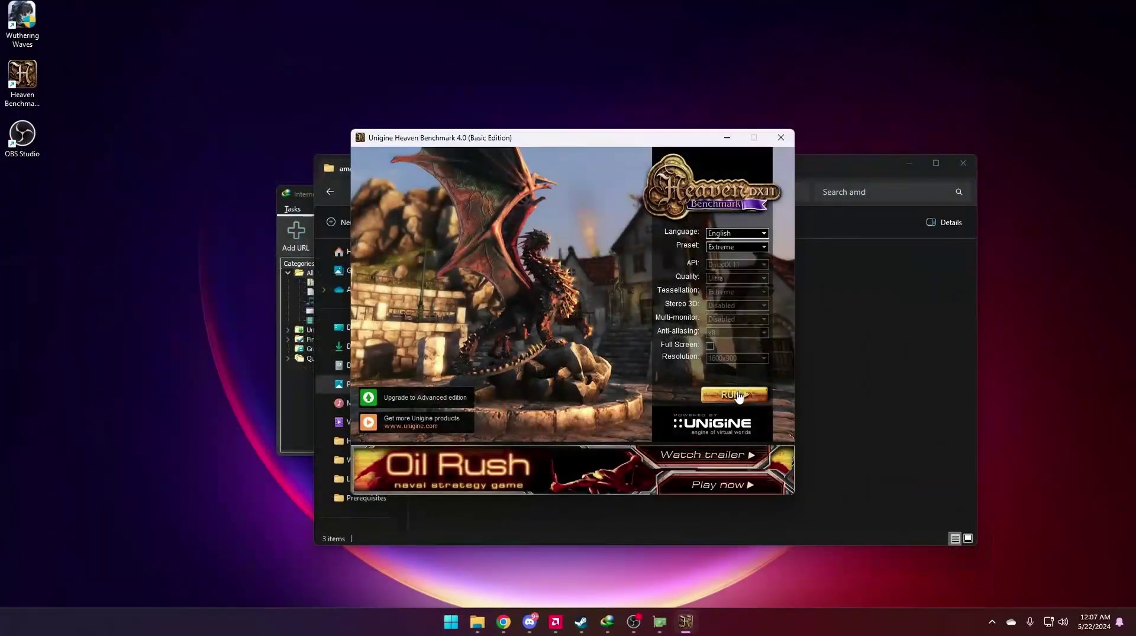
pyautogui.click(732, 394)
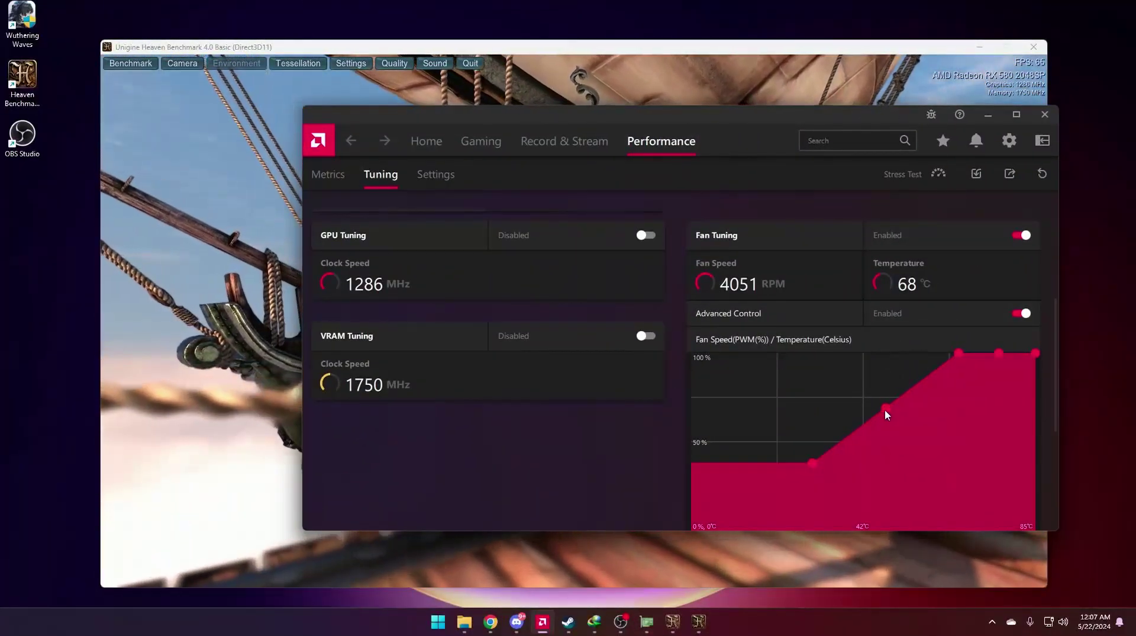
# Raise the fan-curve point at 42 °C slightly and apply the change
pyautogui.moveTo(886, 410); pyautogui.dragTo(885, 408)
pyautogui.click(1005, 173)
pyautogui.moveTo(768, 115); pyautogui.dragTo(678, 128)
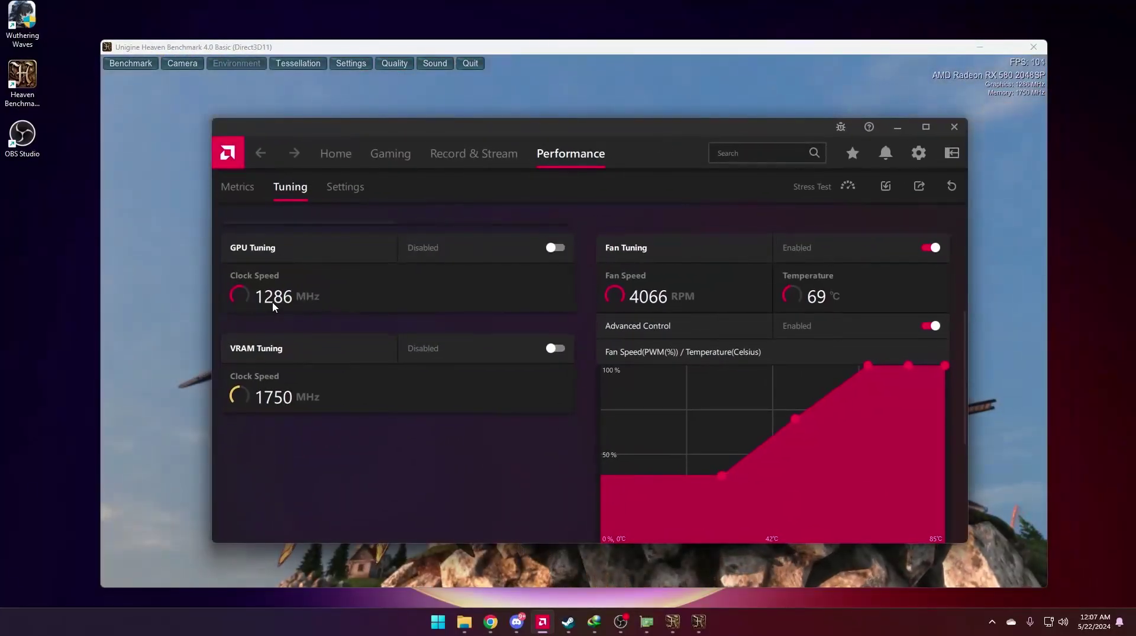
# Try the Max Frequency slider with GPU Tuning on, then disable it and discard changes
pyautogui.click(556, 247)
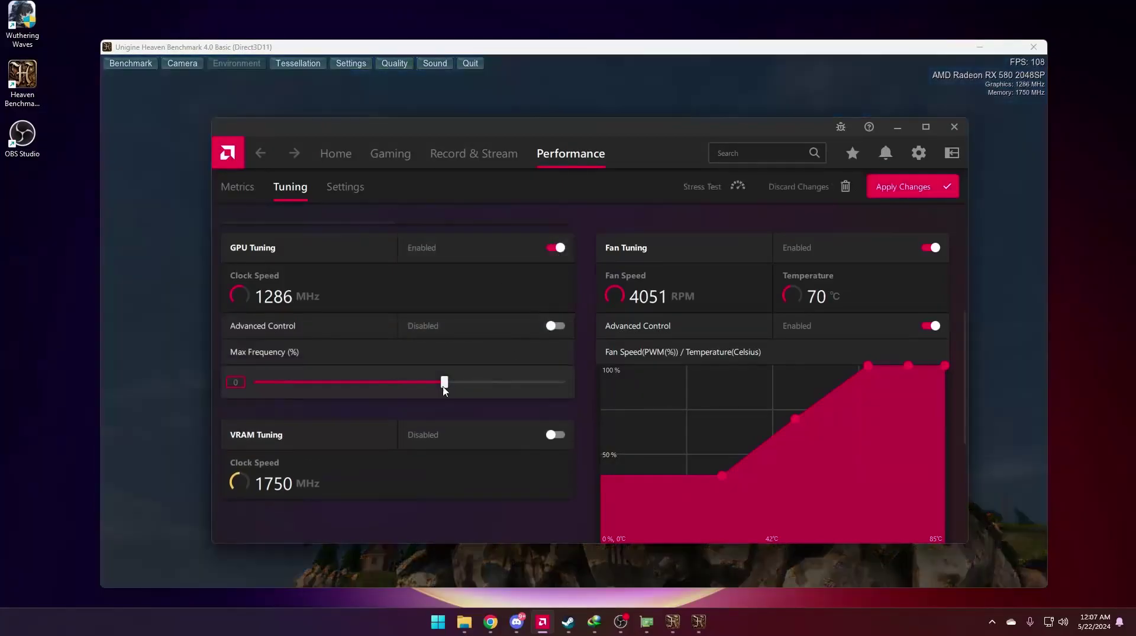
pyautogui.moveTo(444, 384); pyautogui.dragTo(401, 384)
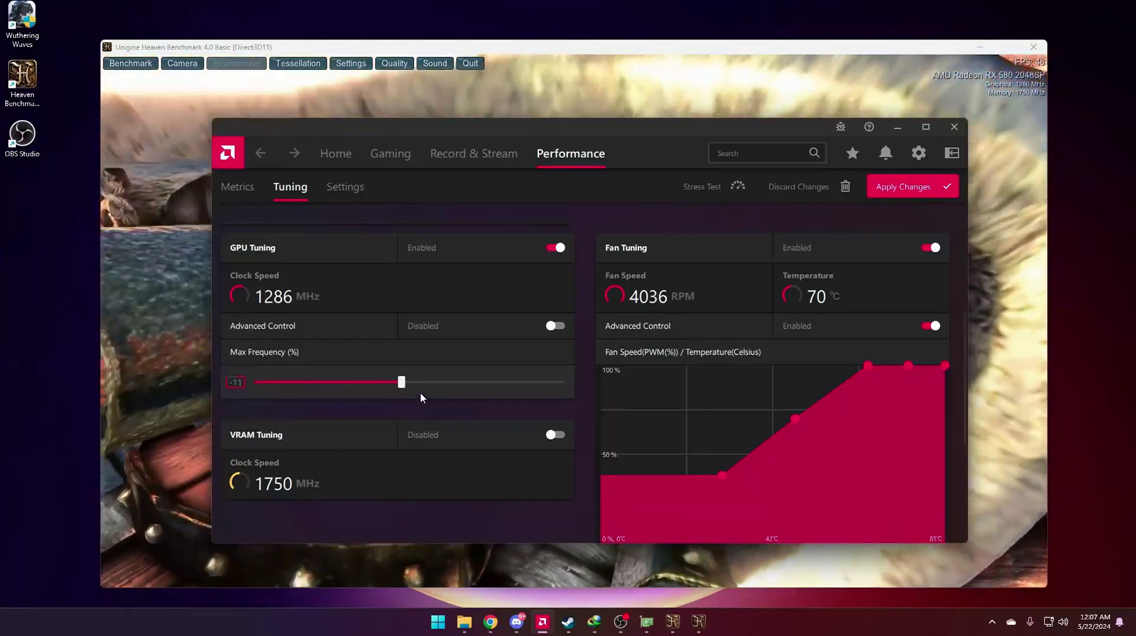
pyautogui.moveTo(409, 383); pyautogui.dragTo(448, 383)
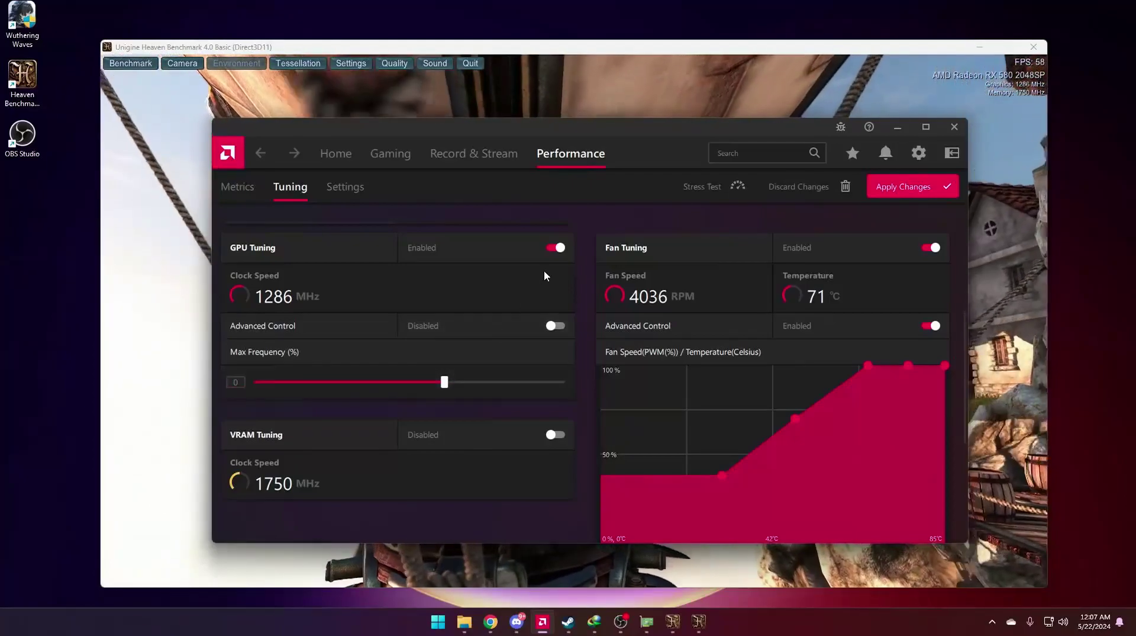
pyautogui.click(555, 248)
pyautogui.click(837, 189)
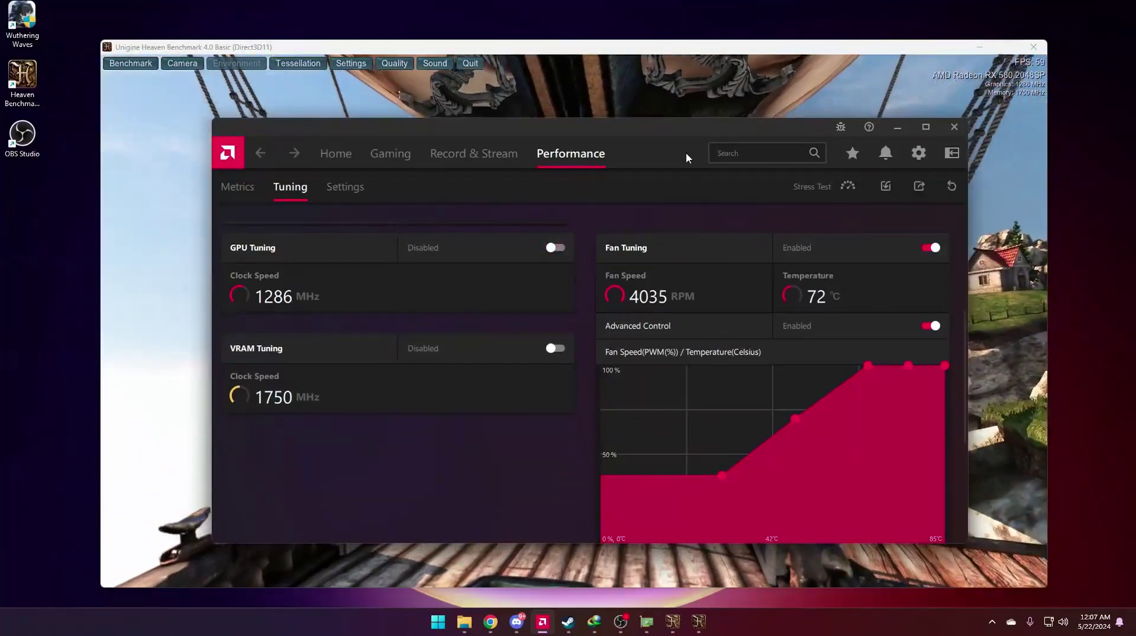
# Monitor the 1286 MHz clock, 77 °C temperature and fan speed while Heaven runs
pyautogui.moveTo(689, 131); pyautogui.dragTo(659, 130)
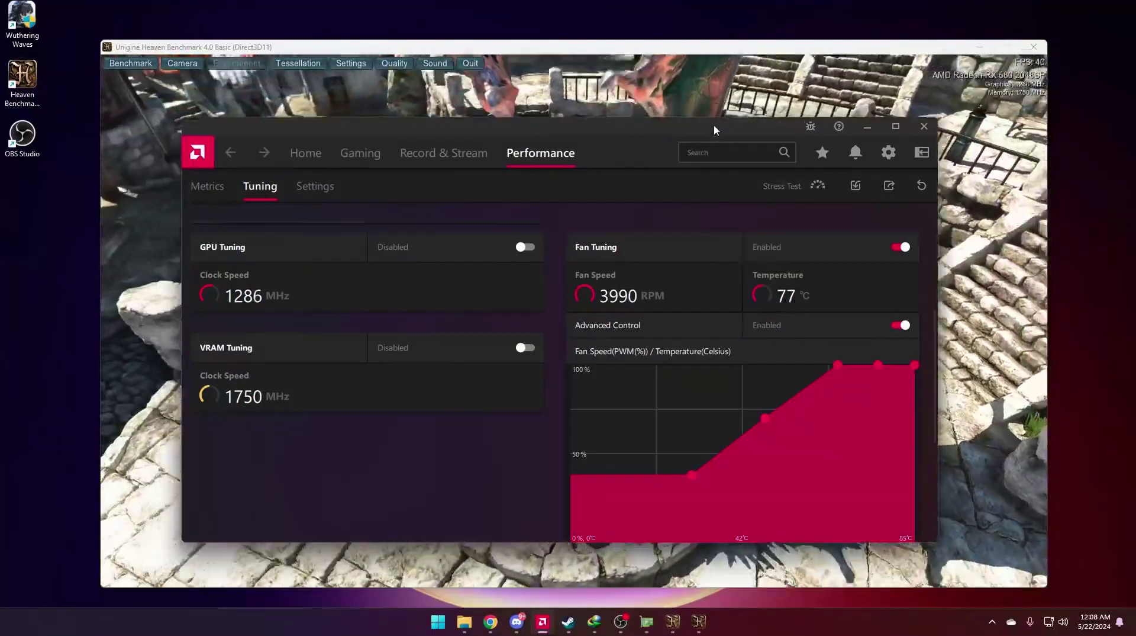
pyautogui.click(712, 111)
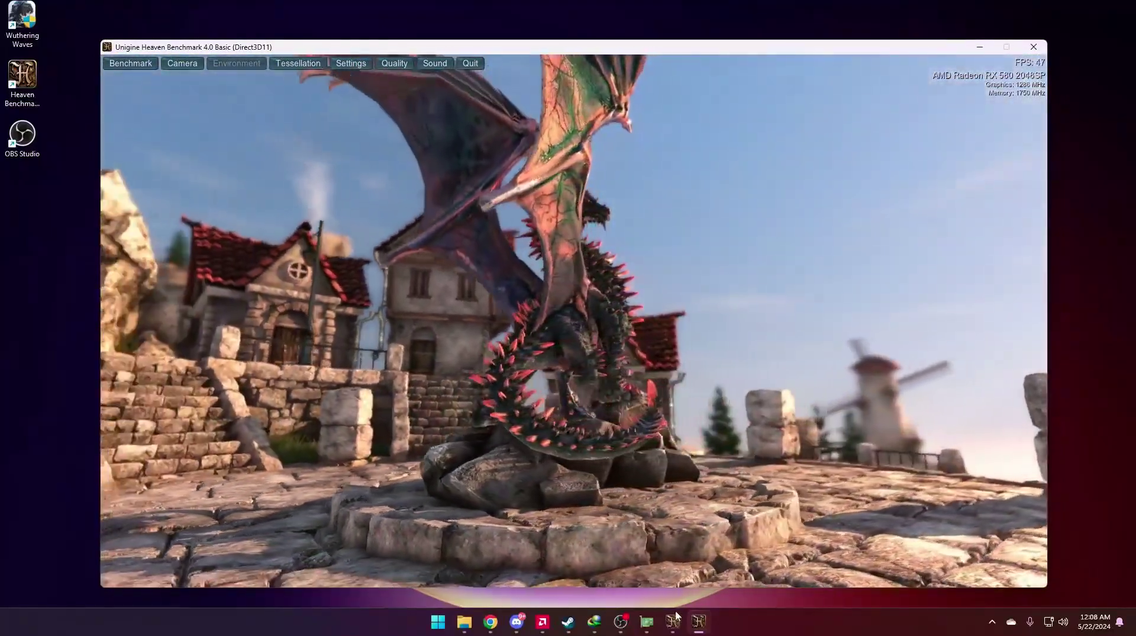
pyautogui.click(543, 621)
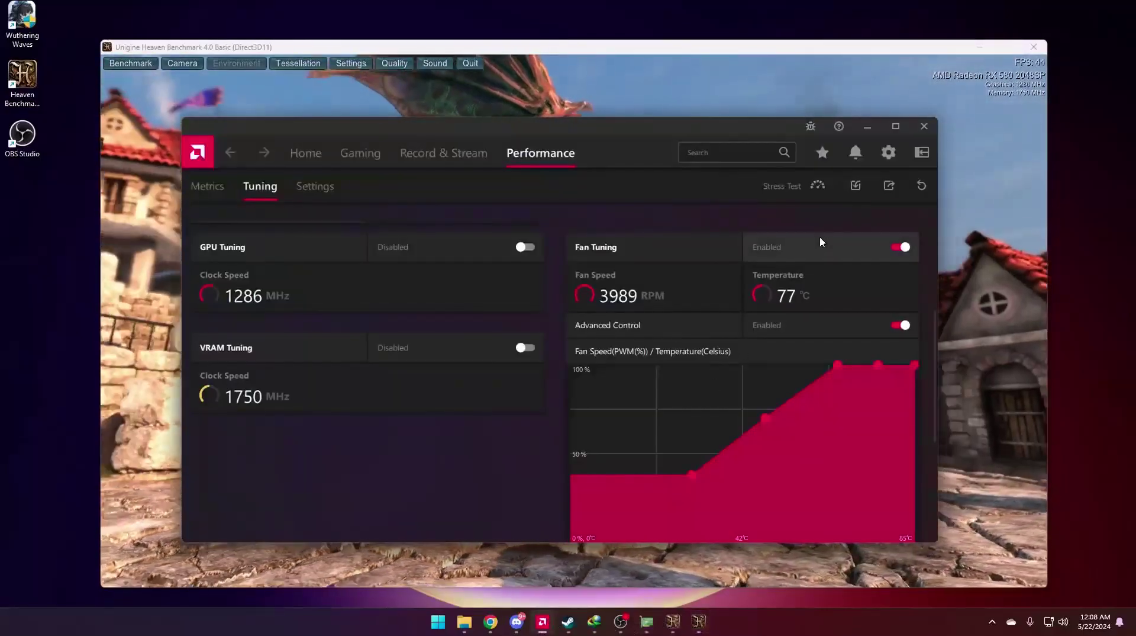
pyautogui.moveTo(676, 130); pyautogui.dragTo(694, 122)
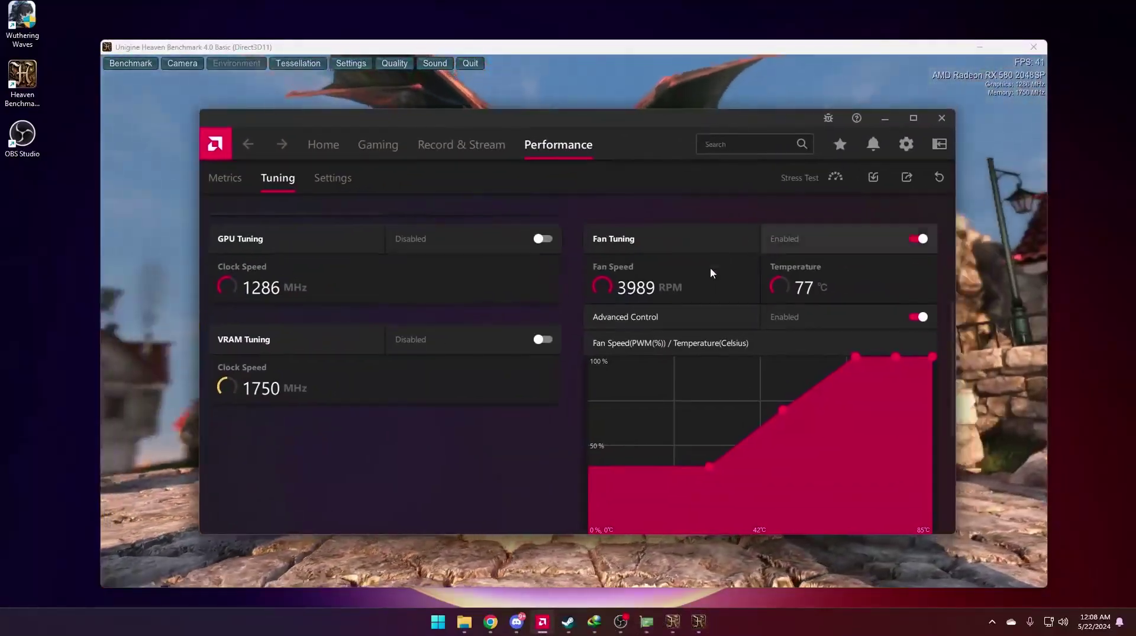